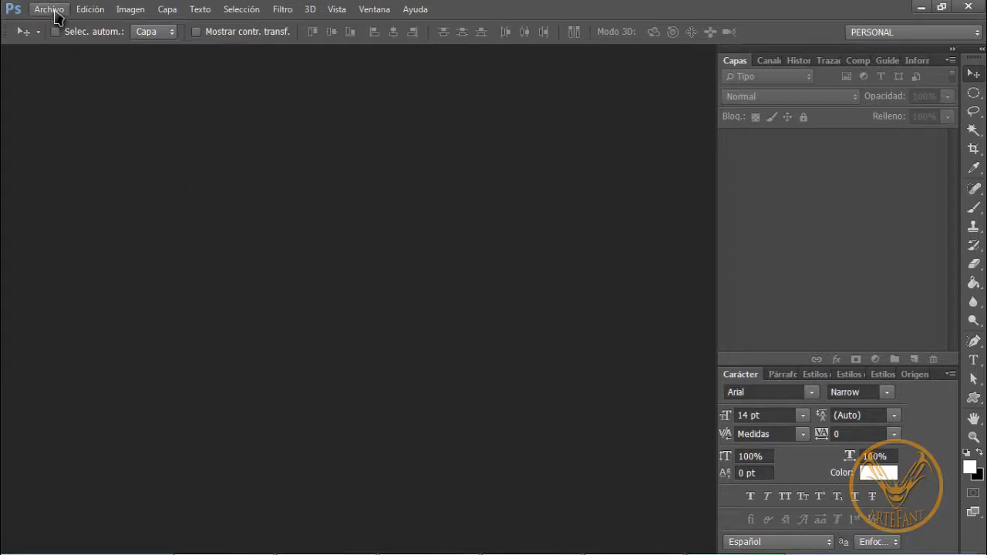
- Create a new 800 × 800 pixel RGB document at 300 pixels per inch and fit it to the window
click(49, 9)
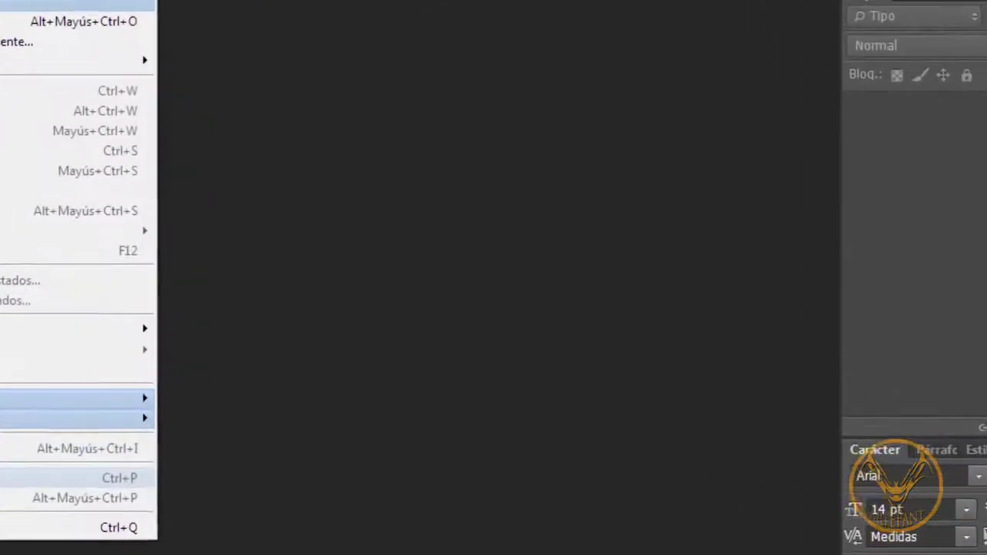
click(54, 27)
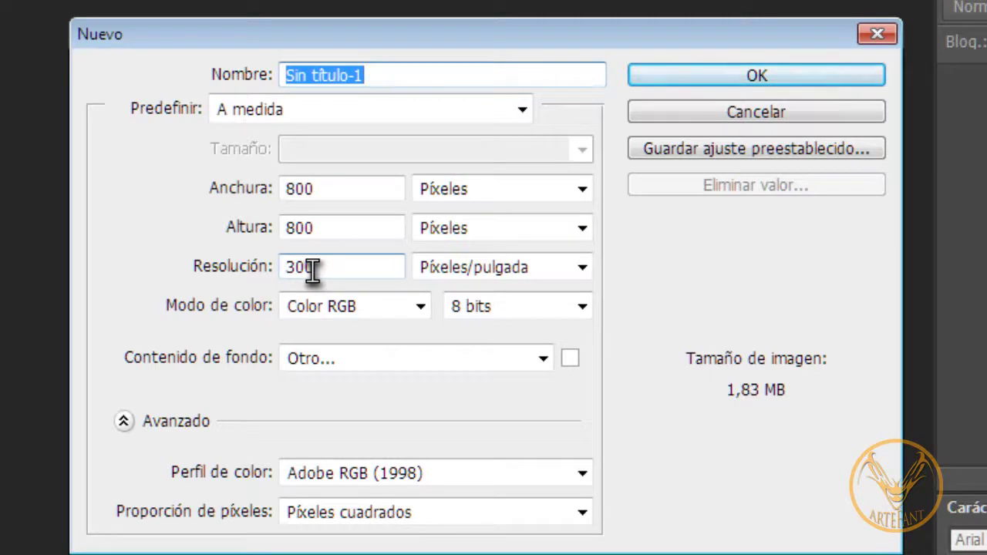
click(783, 77)
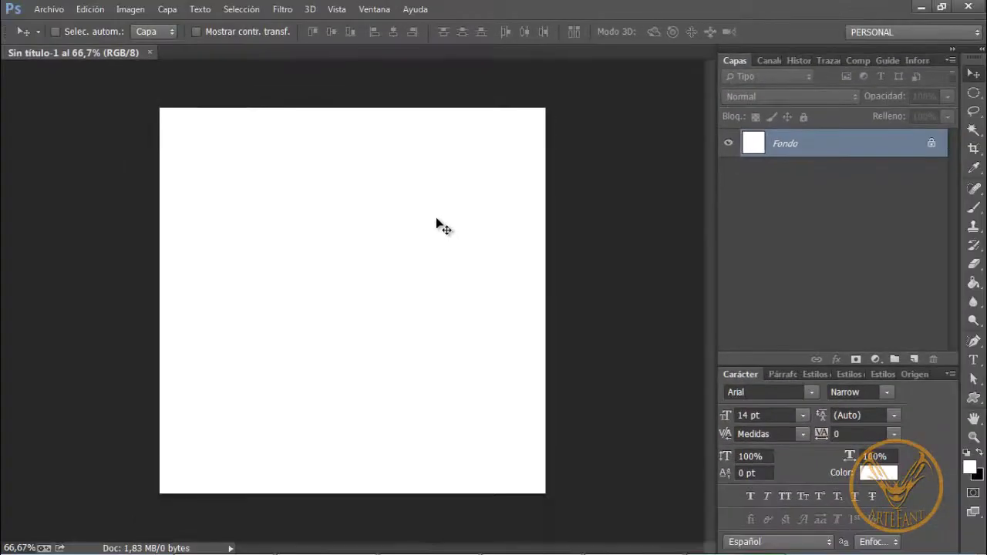
key(ctrl+0)
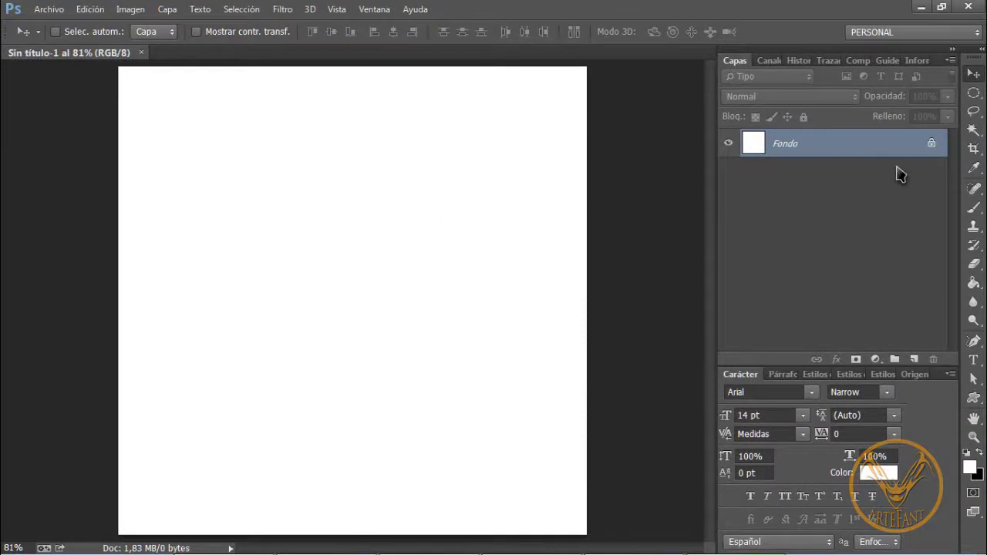
- Unlock the background layer and fill it with black
click(933, 144)
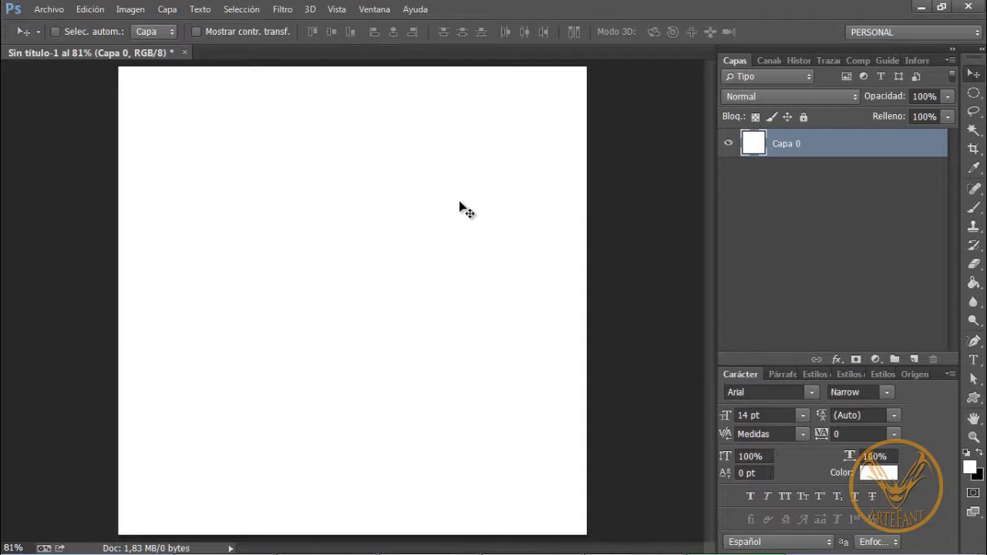
key(ctrl+BackSpace)
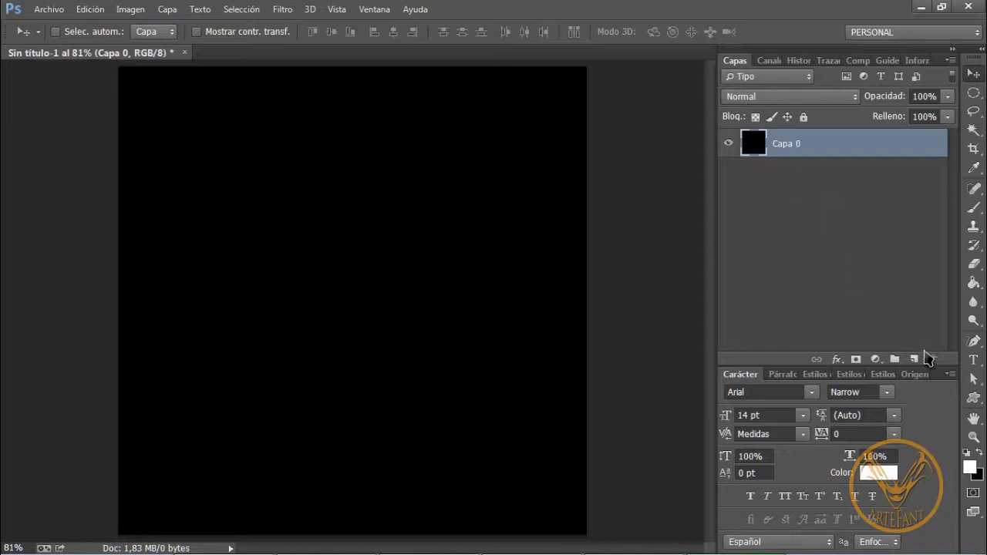
- Add a new layer and draw a large circular marquee selection around the centre of the canvas
click(914, 359)
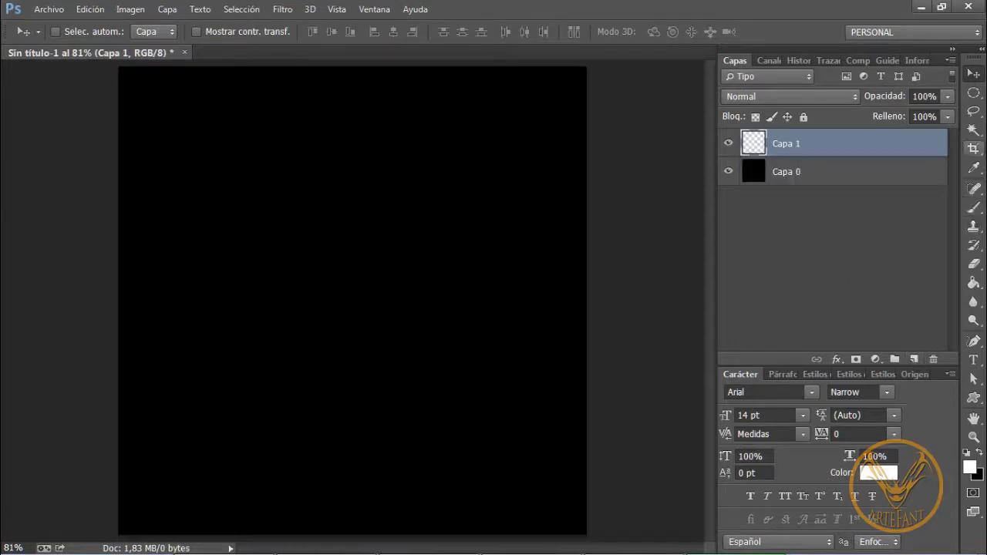
drag(974, 92, 936, 112)
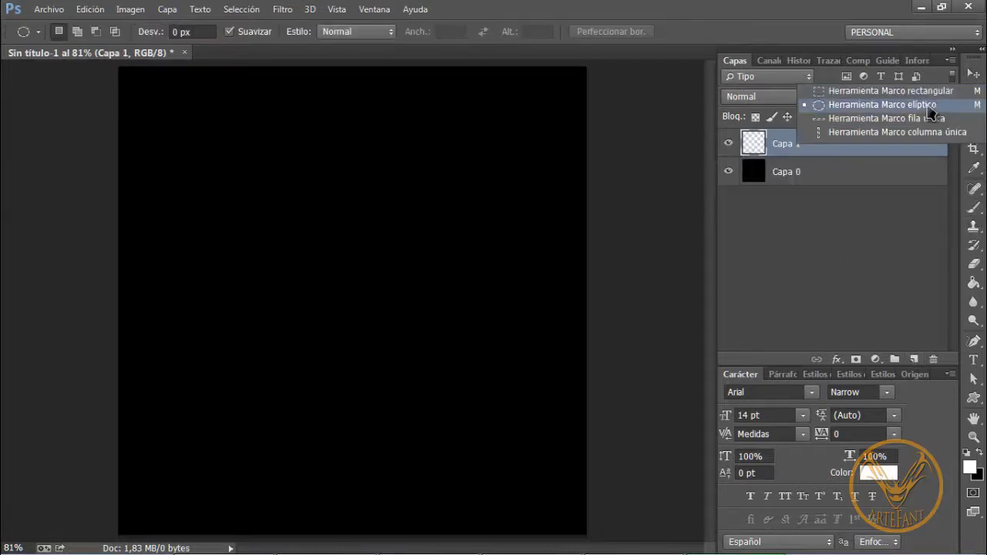
click(931, 113)
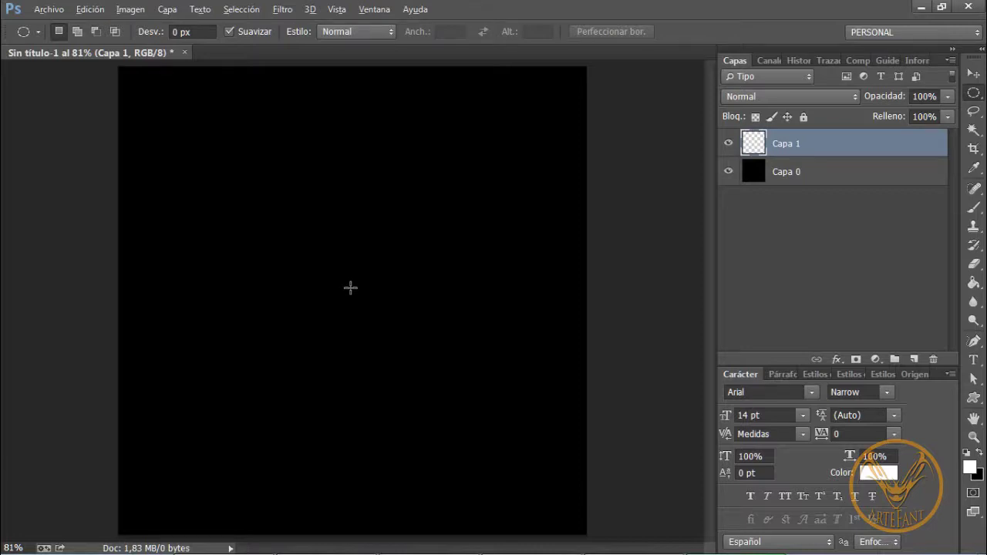
drag(350, 289, 551, 128)
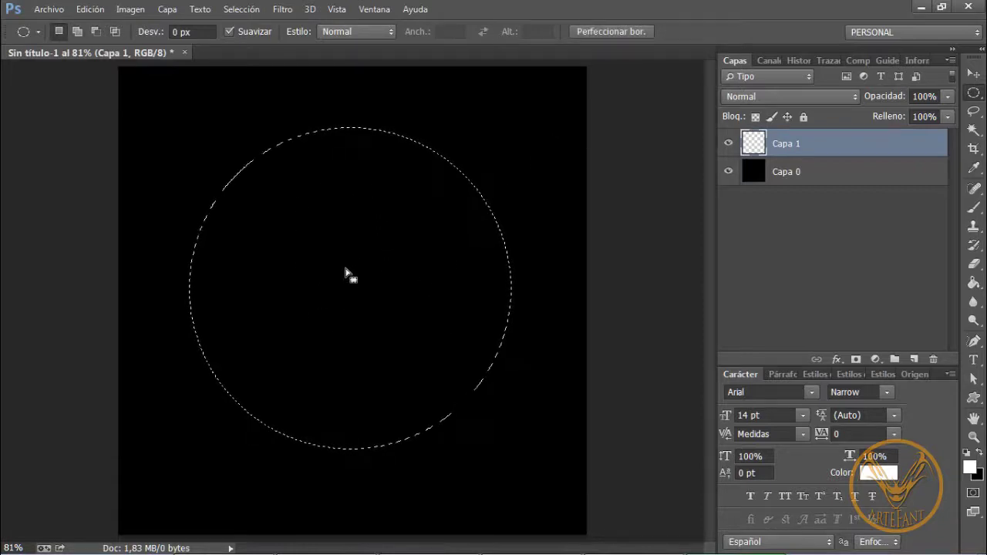
- Choose the Brush tool with a soft round tip at 0% hardness and set its size to 125 px
click(973, 208)
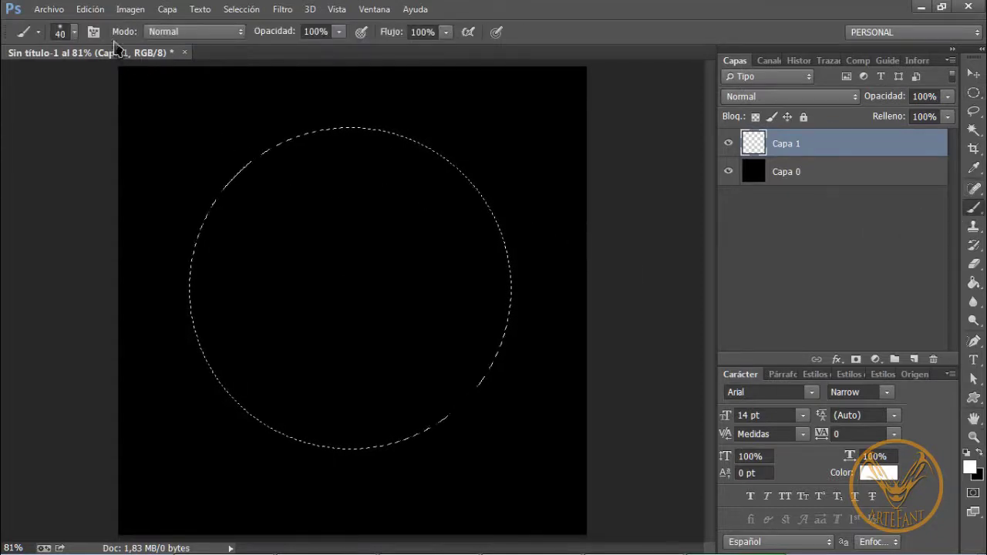
click(71, 32)
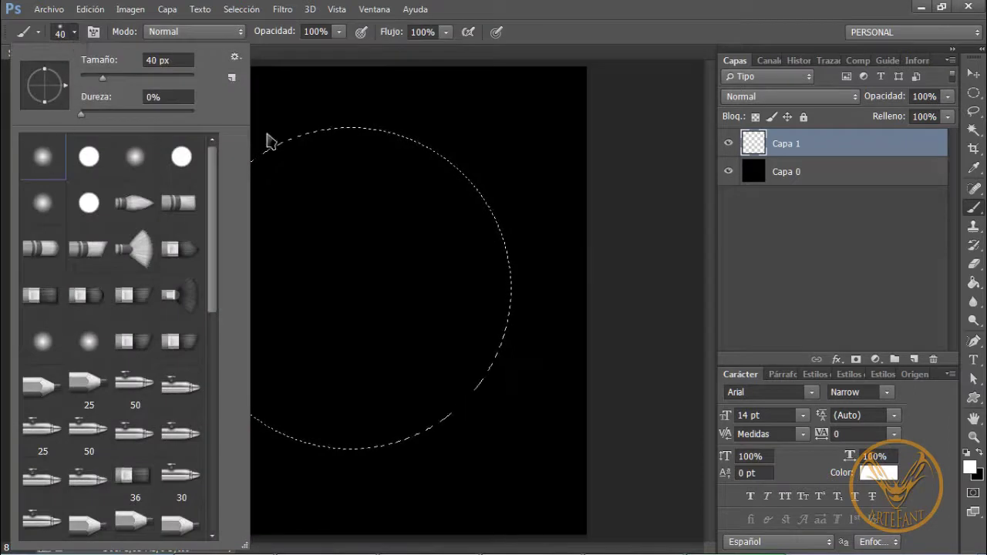
click(580, 51)
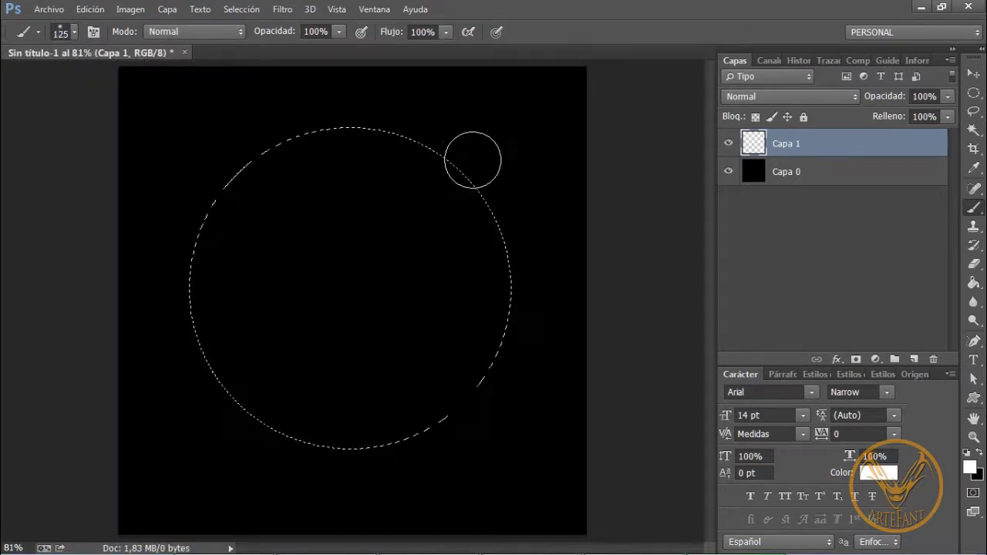
key(bracketright)
key(bracketright)
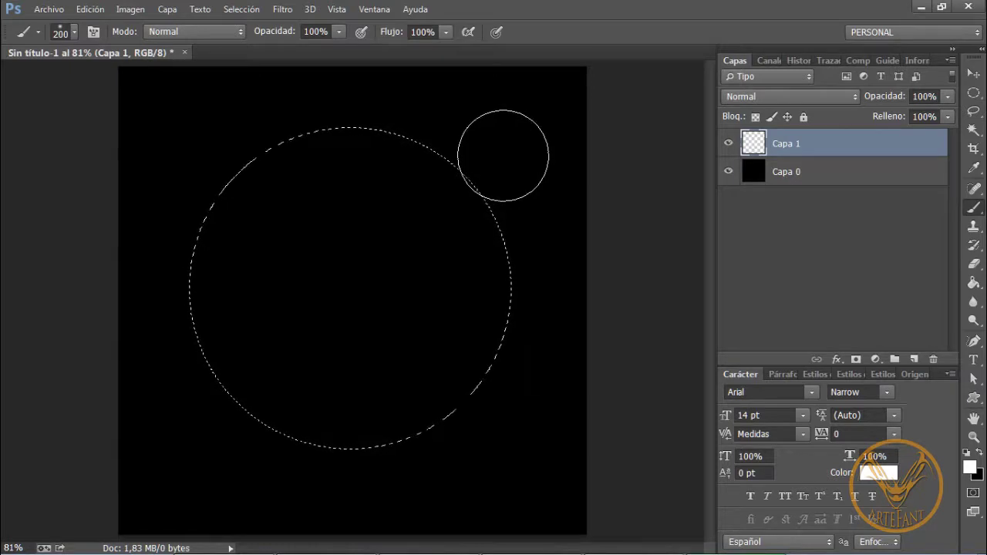
key(bracketleft)
key(bracketleft)
key(bracketleft)
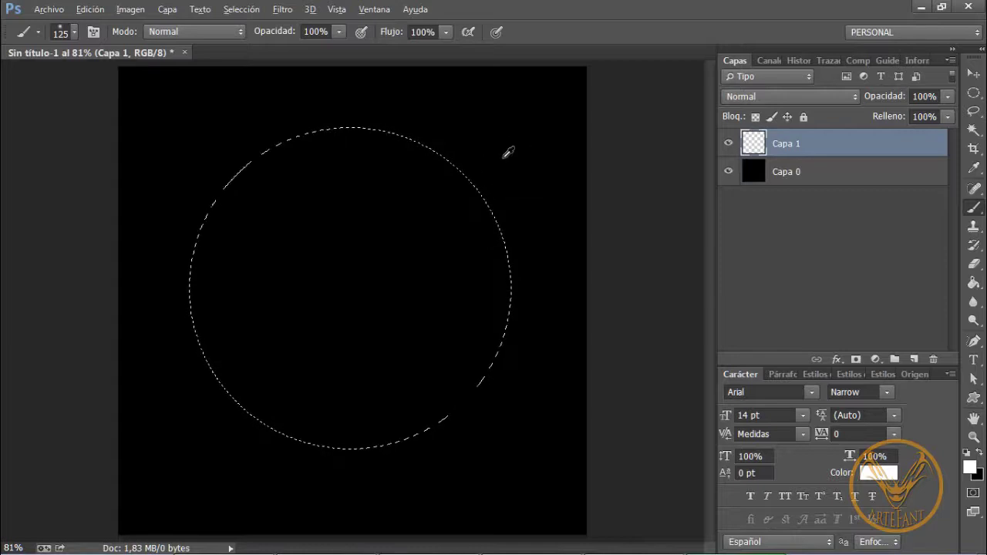
- Enlarge the brush to 200 px and paint a soft white rim around the inside edge of the circular selection
alt+right_click(507, 166)
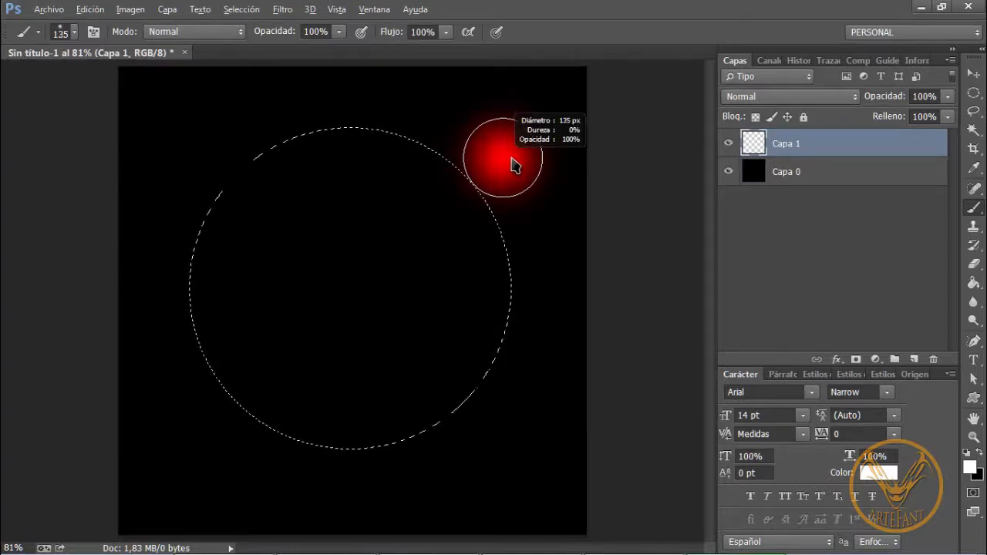
mouse_move(514, 165)
mouse_down()
mouse_move(553, 162)
mouse_move(515, 173)
mouse_move(542, 172)
mouse_move(522, 175)
mouse_move(519, 150)
mouse_move(505, 264)
mouse_move(509, 136)
mouse_up()
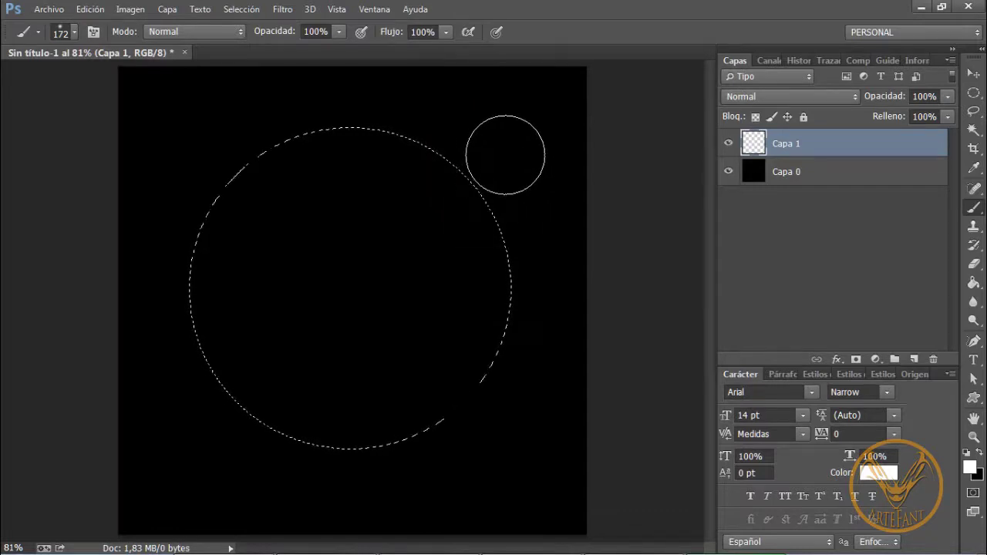
key(bracketright)
key(bracketright)
key(bracketleft)
key(bracketleft)
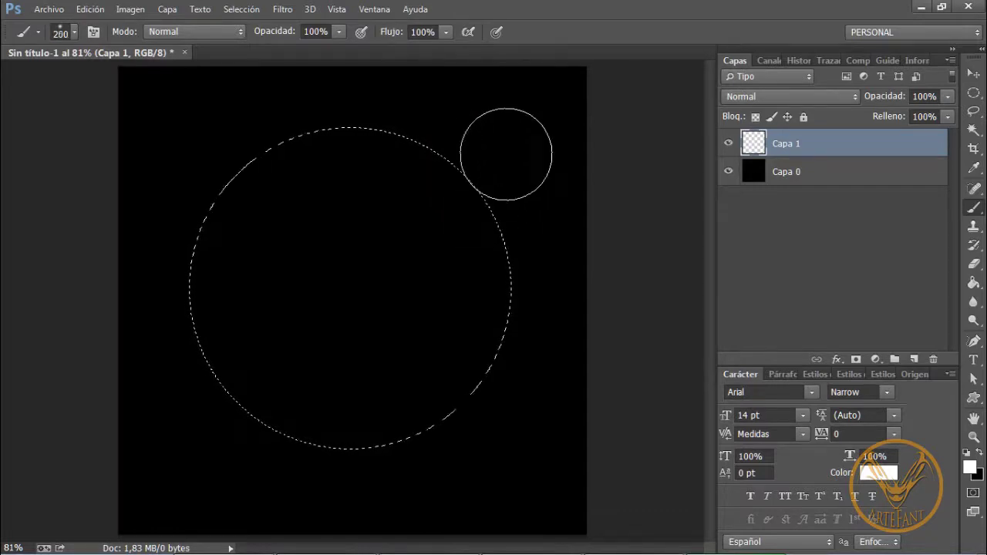
key(bracketright)
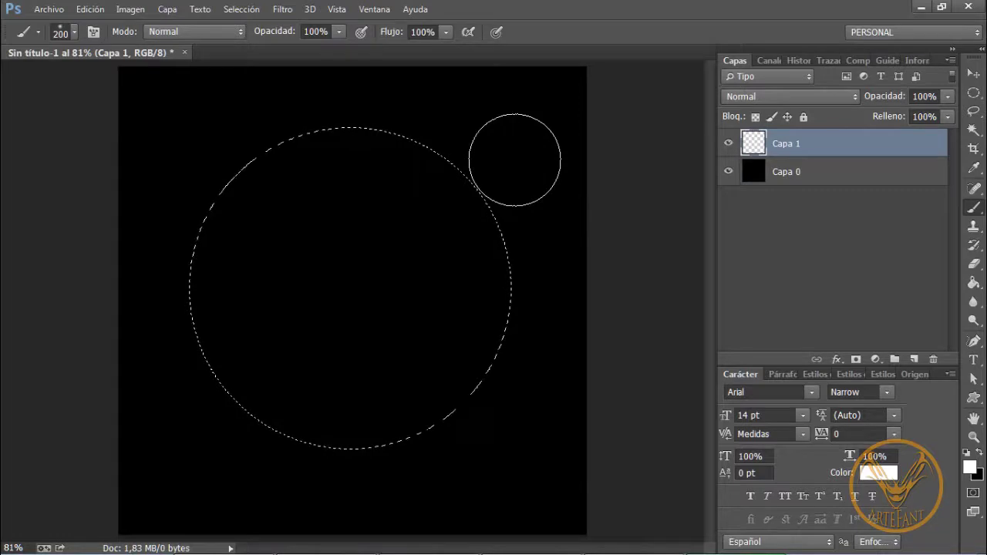
mouse_move(514, 160)
mouse_down()
mouse_move(556, 269)
mouse_move(545, 370)
mouse_move(526, 415)
mouse_move(486, 452)
mouse_move(388, 501)
mouse_move(240, 474)
mouse_move(183, 409)
mouse_move(144, 308)
mouse_move(141, 267)
mouse_move(161, 203)
mouse_move(216, 121)
mouse_move(260, 95)
mouse_move(393, 77)
mouse_move(430, 93)
mouse_move(532, 170)
mouse_up()
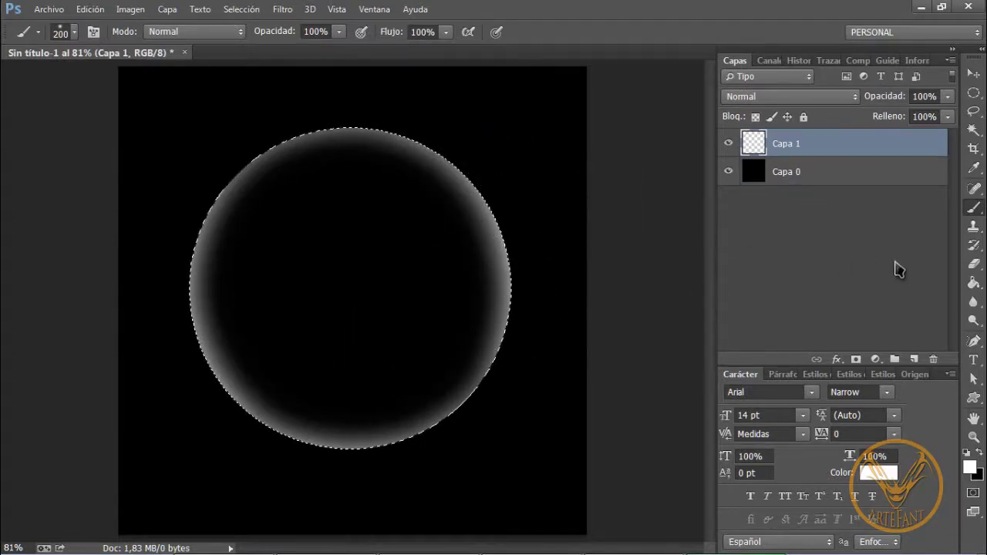
- Erase part of the inner glow on the right side of the circle with a soft 90 px Eraser
click(974, 265)
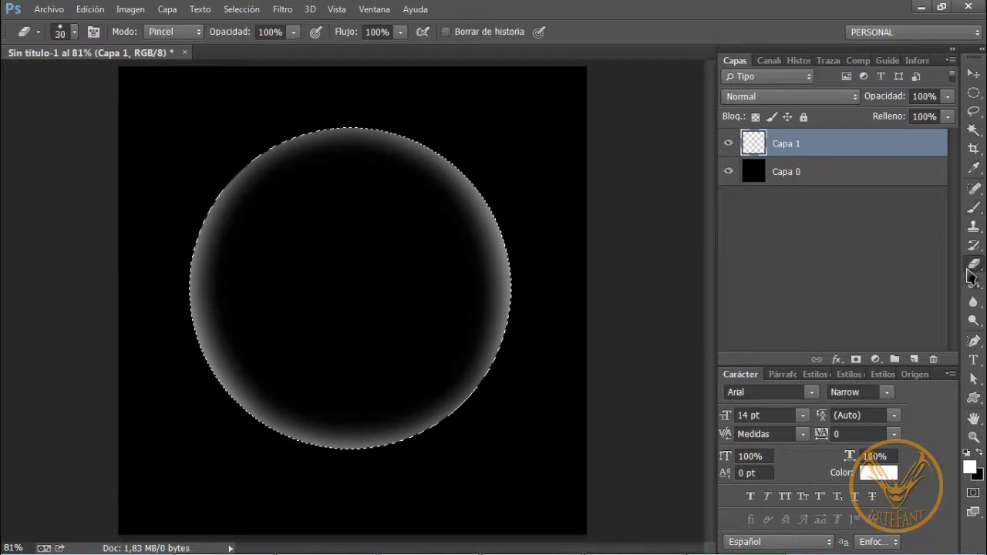
key(bracketright)
key(bracketright)
key(bracketright)
key(bracketright)
key(bracketright)
key(bracketright)
mouse_move(432, 203)
mouse_down()
mouse_move(467, 274)
mouse_move(463, 323)
mouse_up()
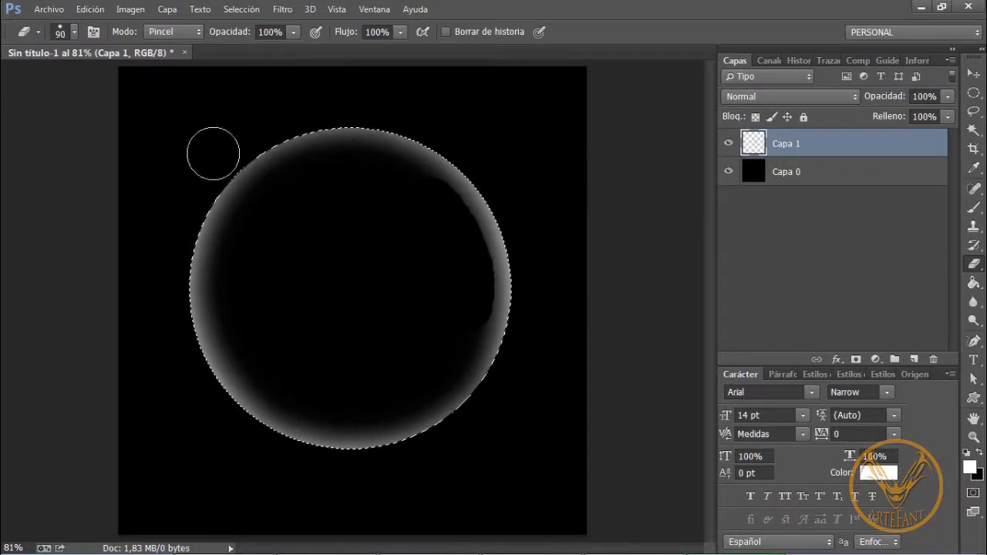
- Enlarge the soft Eraser to 175 px and thin the white rim evenly along its inner edge
click(75, 33)
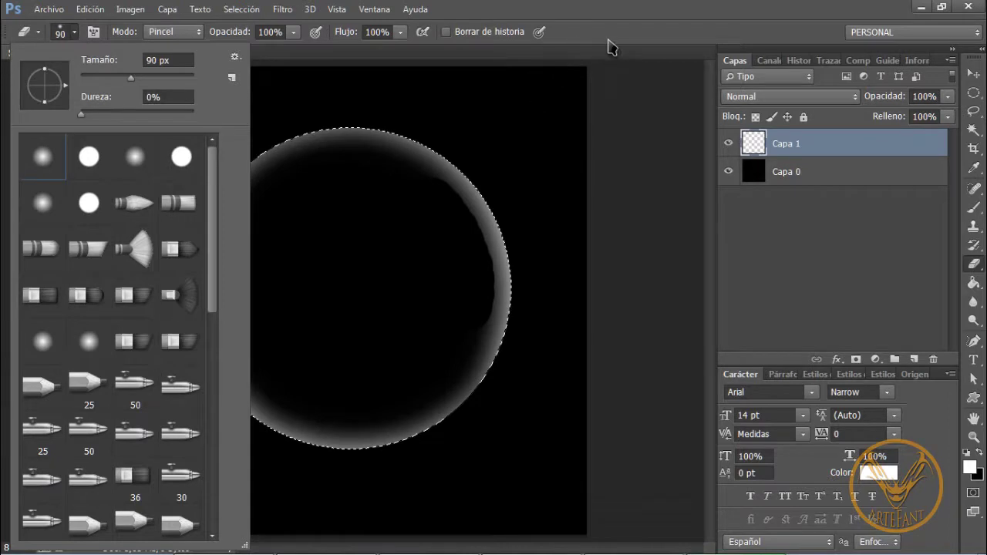
click(609, 47)
key(bracketright)
key(bracketright)
key(bracketright)
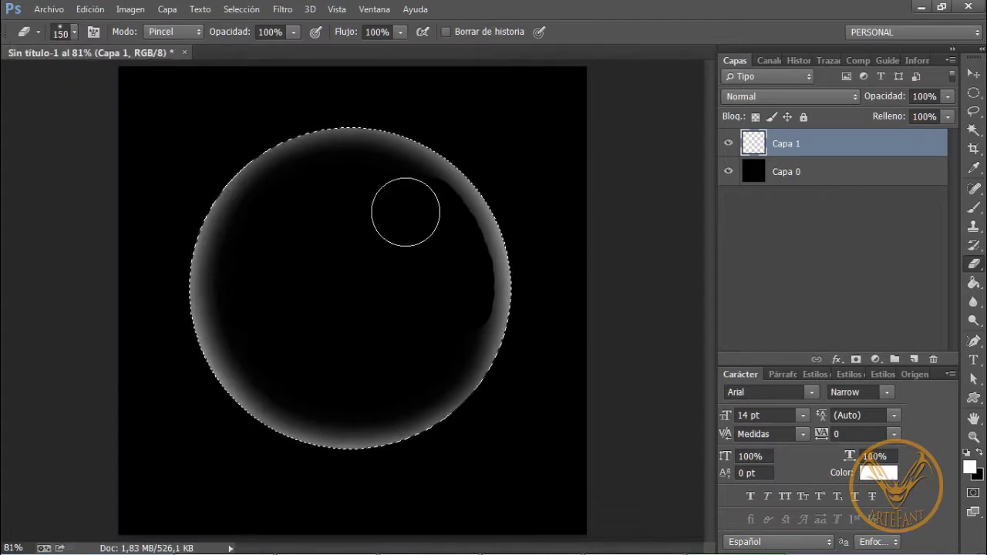
key(bracketright)
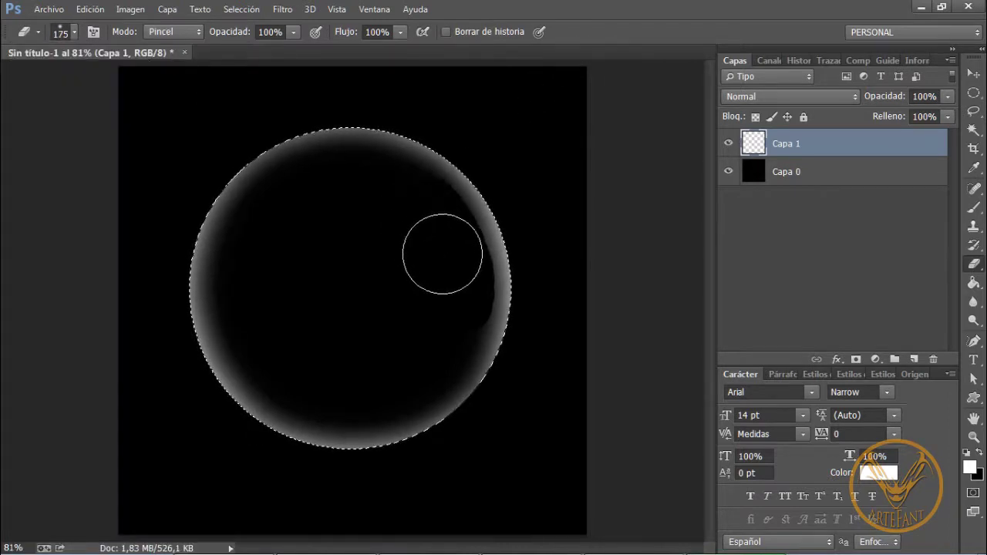
mouse_move(443, 254)
mouse_down()
mouse_move(456, 300)
mouse_move(444, 335)
mouse_move(410, 368)
mouse_move(362, 390)
mouse_move(292, 379)
mouse_up()
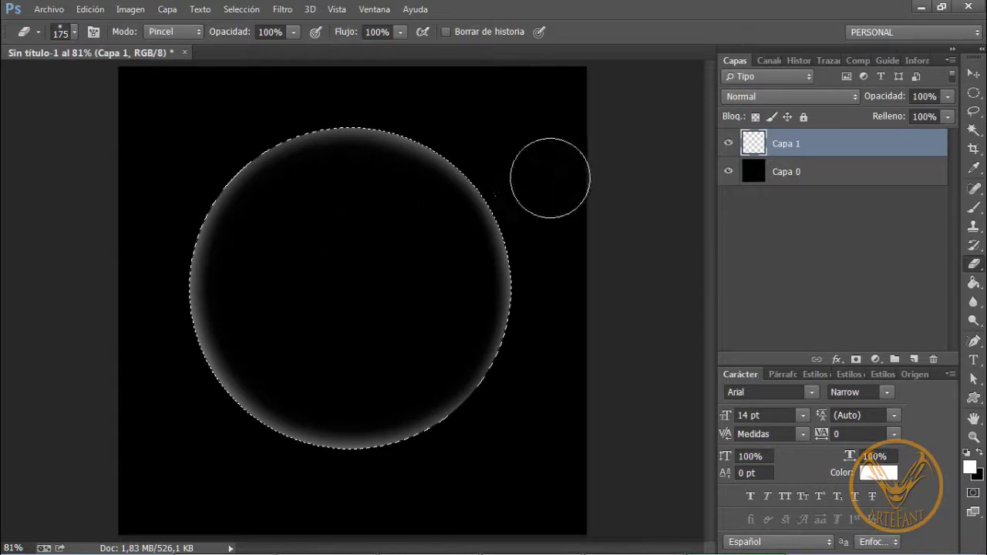
- Add another layer and paint a single white highlight spot with a soft 125 px brush in the circle's upper-left area
click(974, 75)
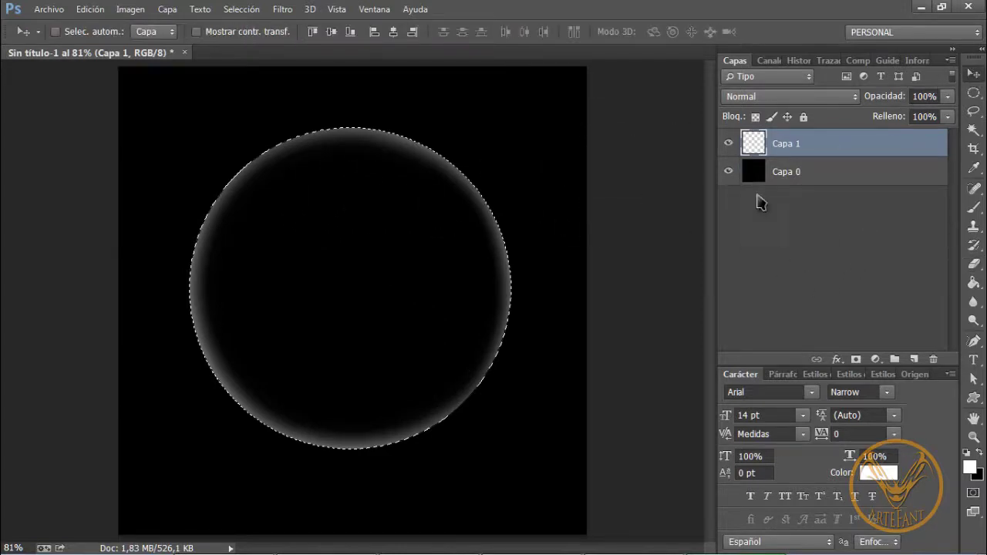
click(916, 360)
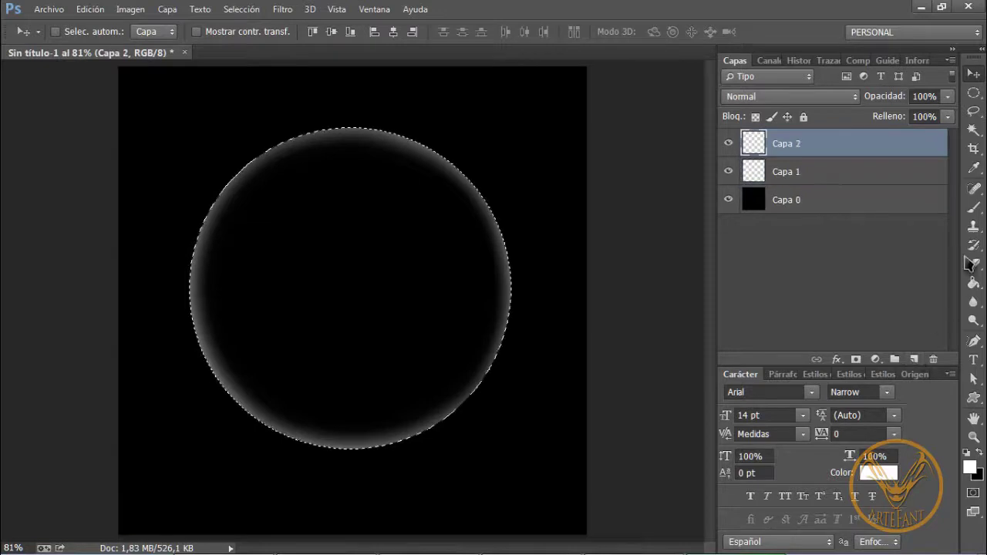
click(974, 210)
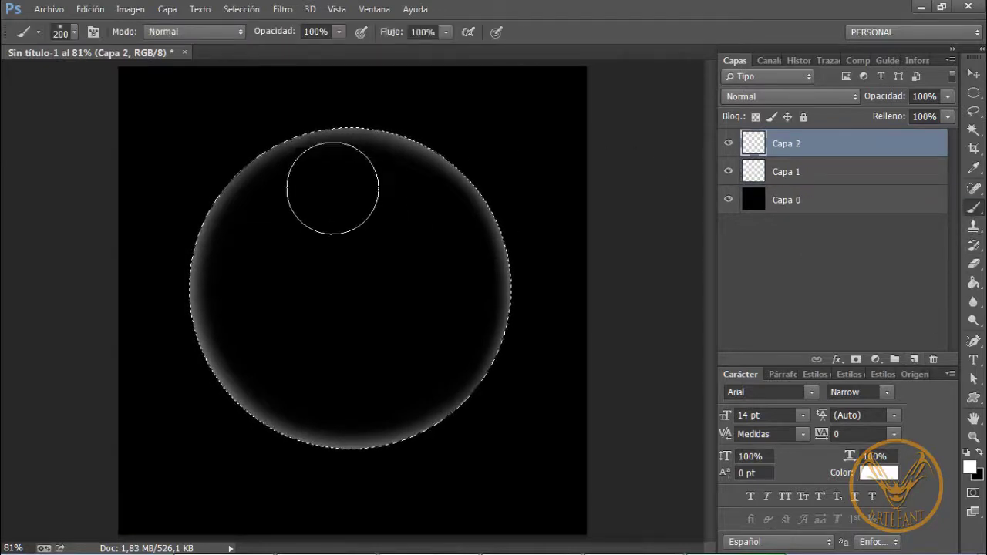
key(bracketleft)
key(bracketleft)
key(bracketleft)
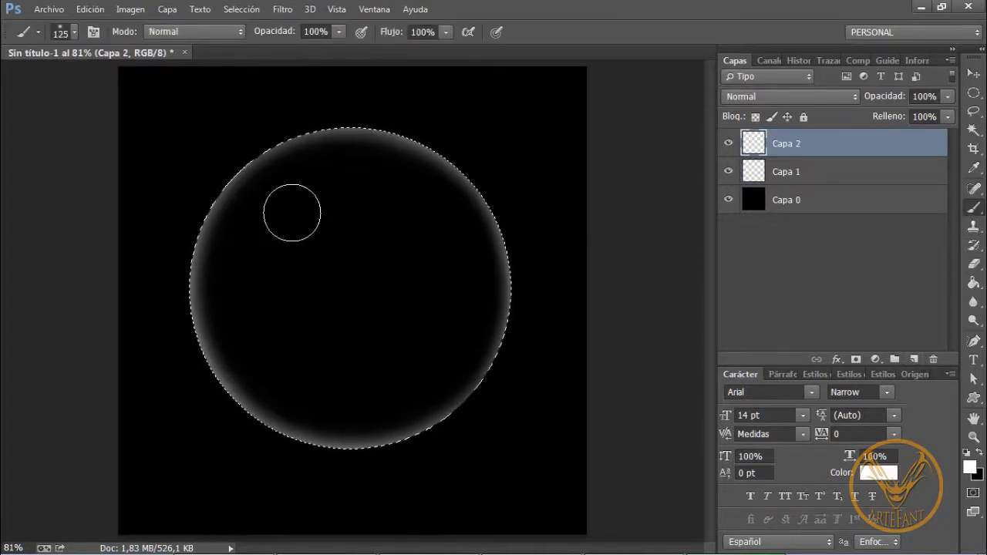
click(292, 213)
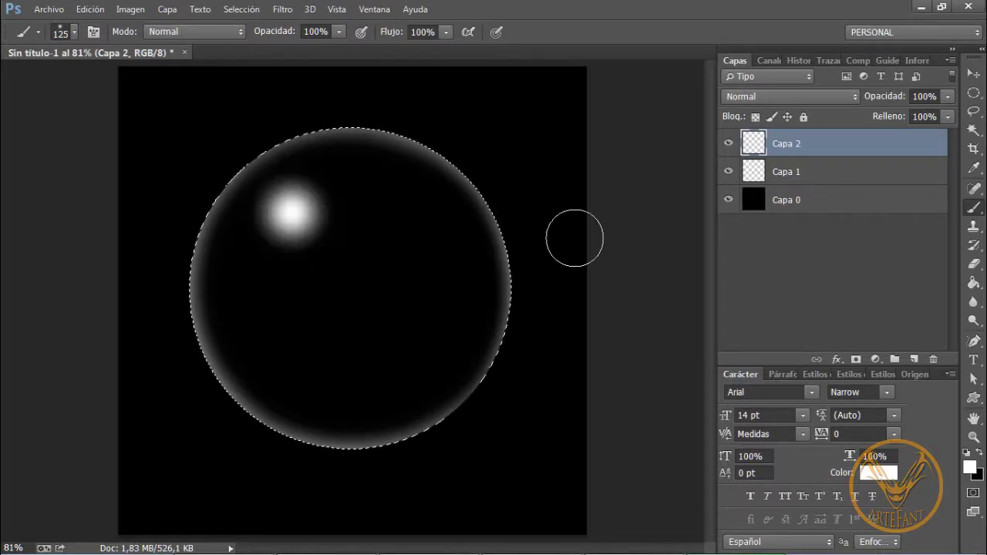
- Apply a Gaussian blur with a 16,8 pixel radius to the highlight layer
click(286, 17)
mouse_move(320, 199)
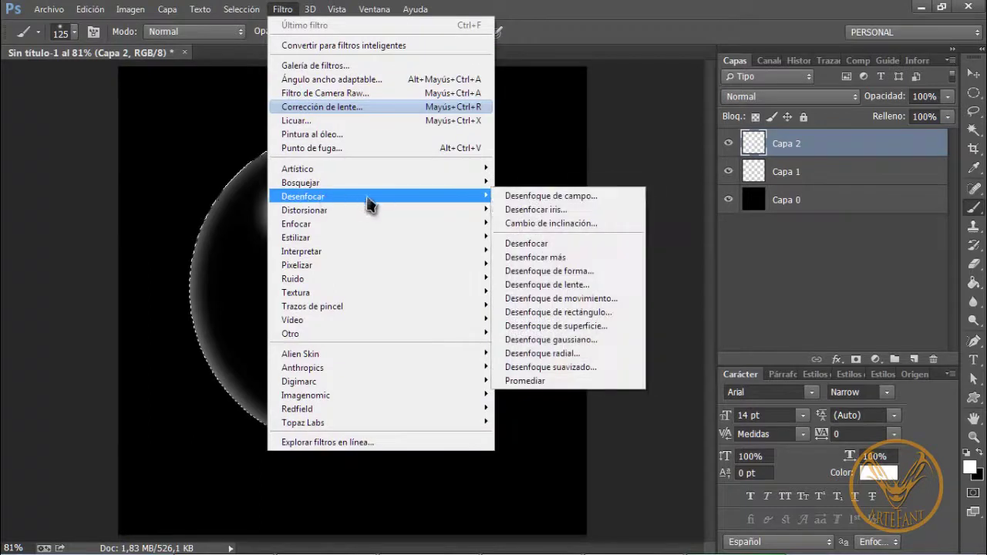
click(559, 339)
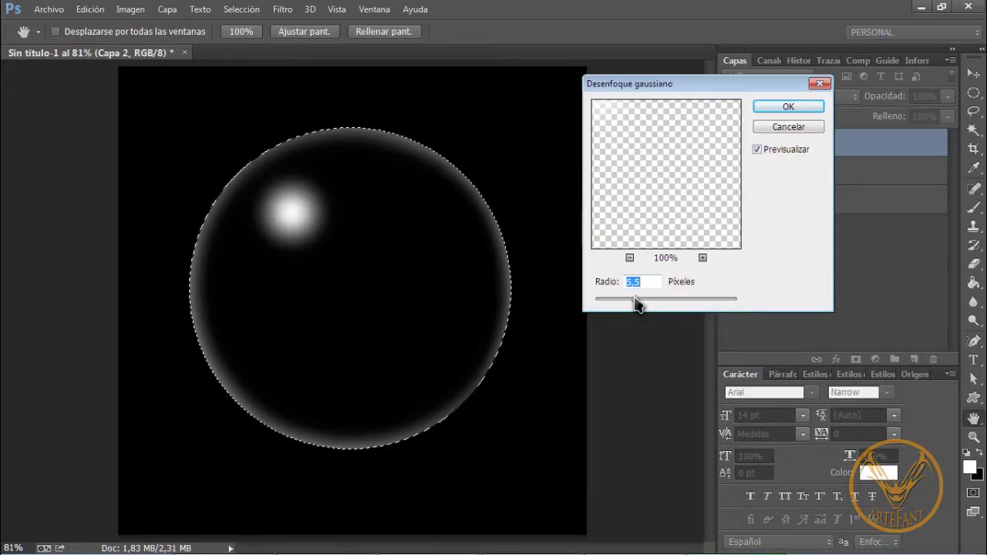
drag(638, 302, 659, 309)
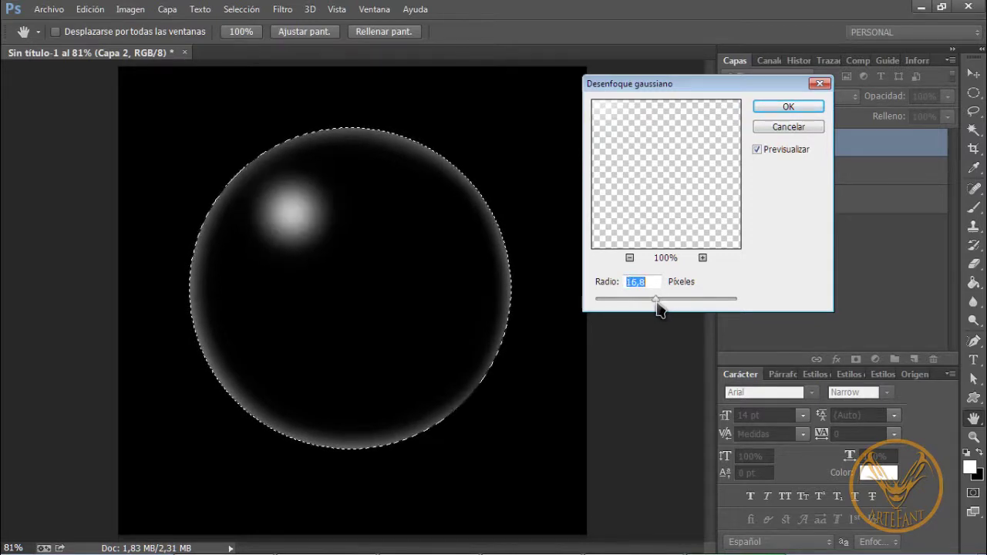
click(807, 107)
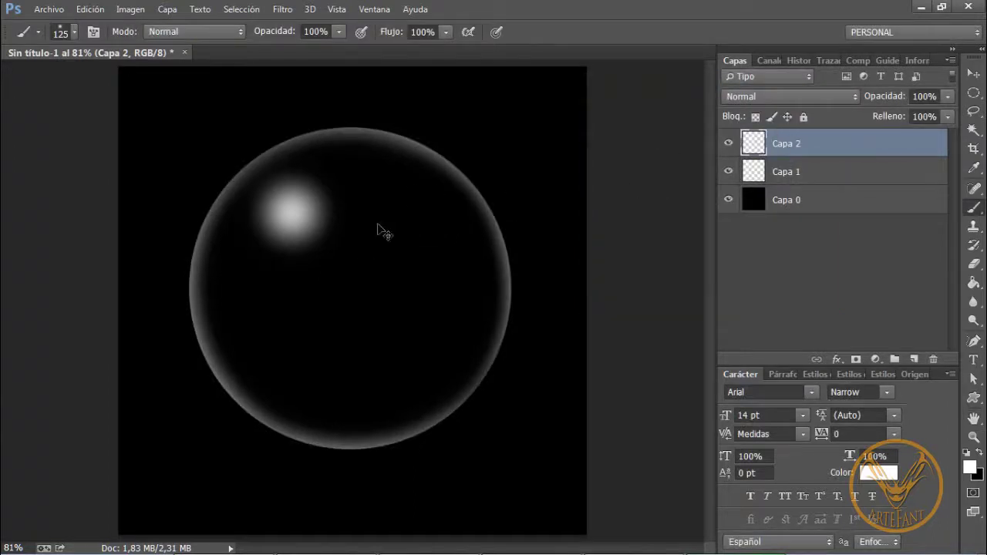
- Warp the highlight spot, pulling its right edge outward and its lower-left corner down and out so it follows the bubble's curve
key(ctrl+t)
right_click(321, 227)
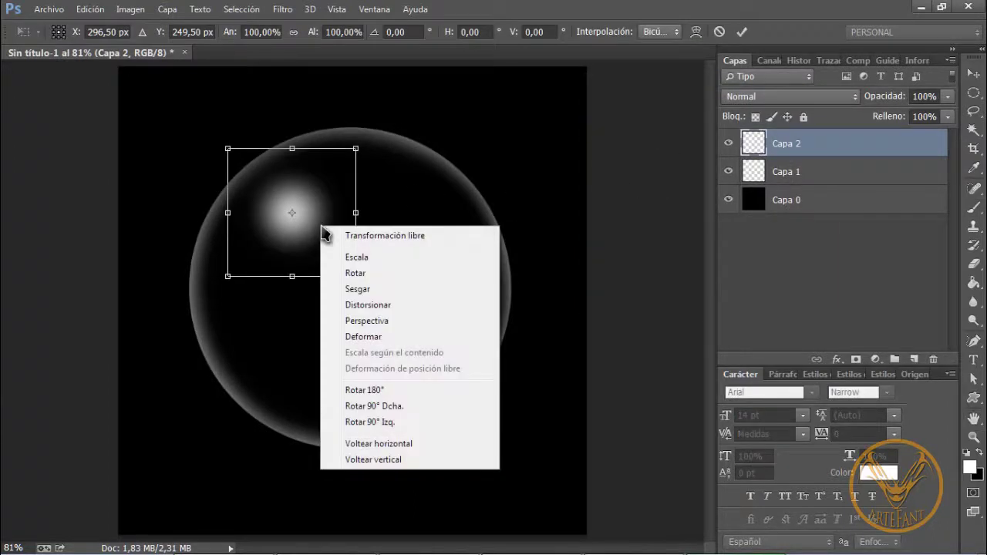
click(371, 338)
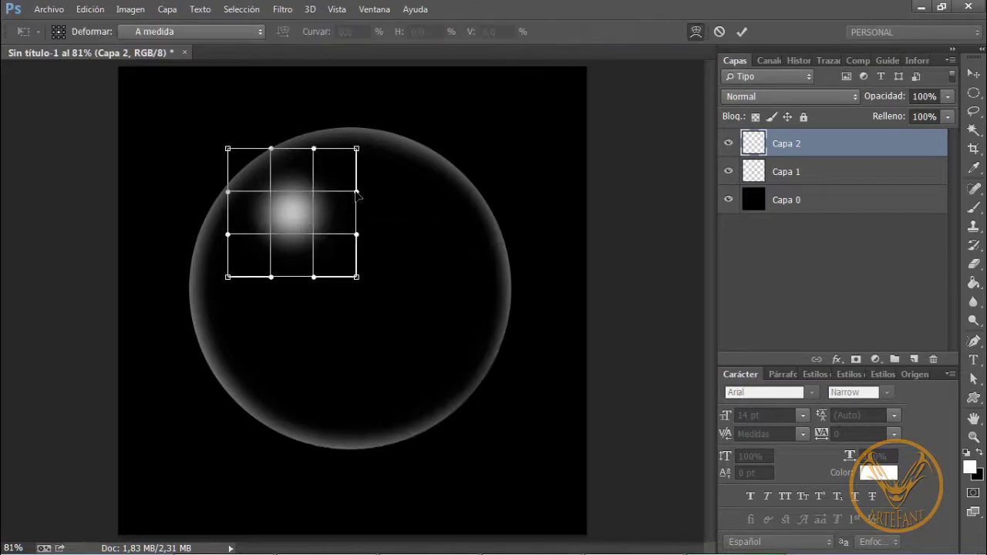
drag(359, 193, 390, 163)
drag(229, 238, 188, 259)
drag(231, 284, 222, 297)
click(738, 33)
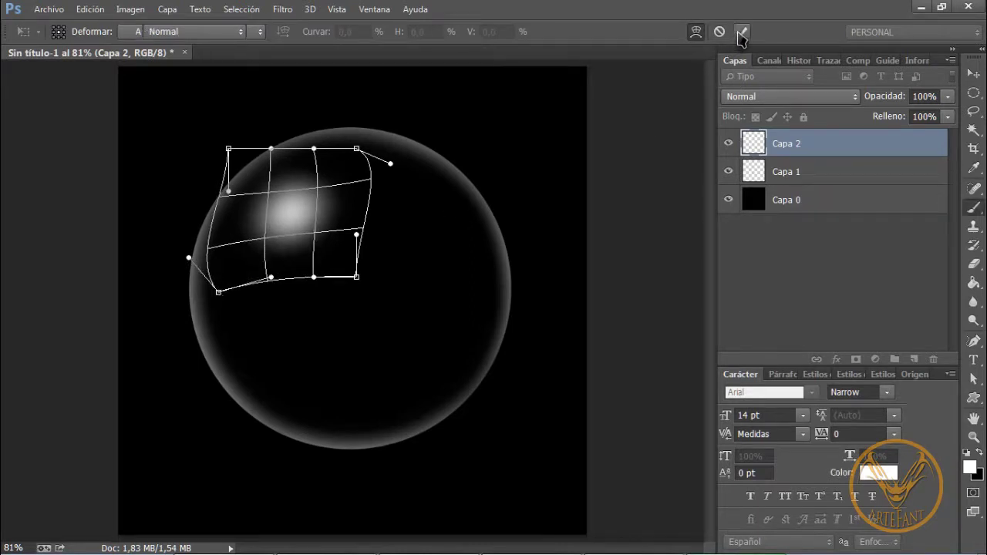
- Merge the highlight layer Capa 2 with the rim layer Capa 1 into a single layer
key(v)
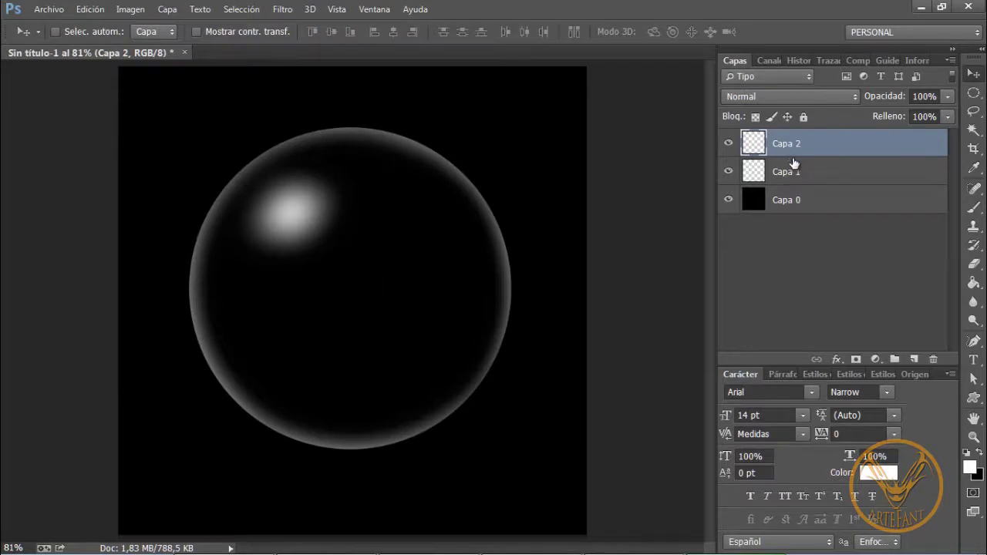
shift+click(809, 176)
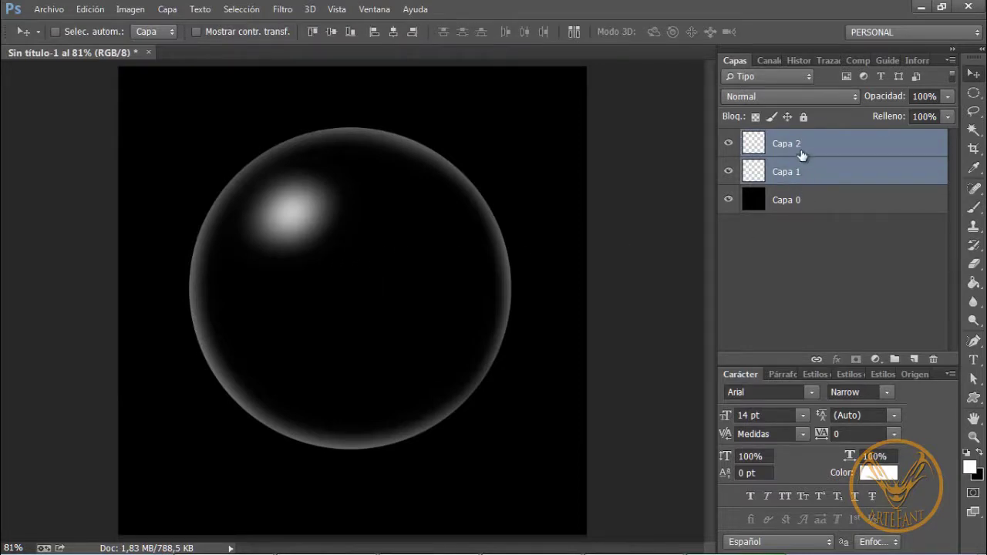
click(802, 149)
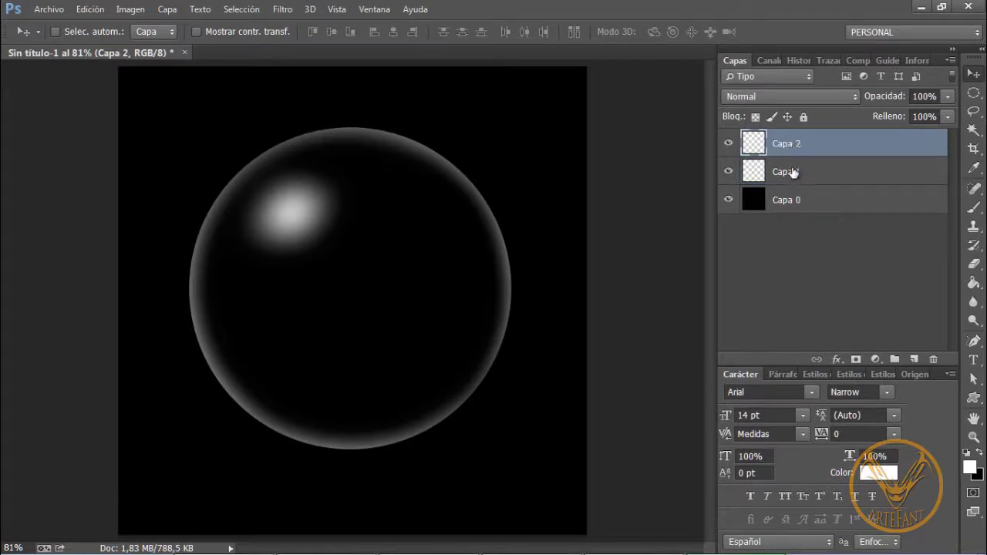
shift+click(794, 172)
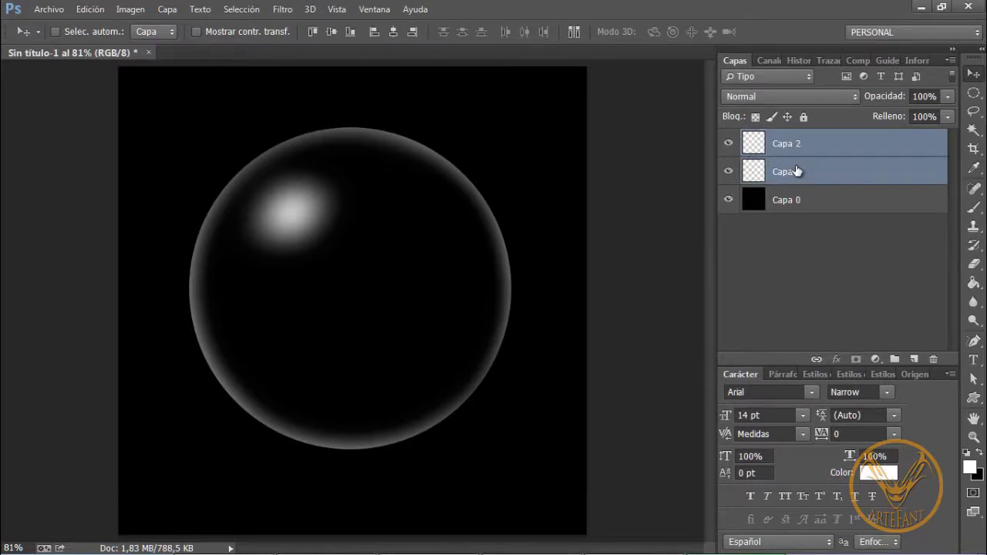
key(ctrl+e)
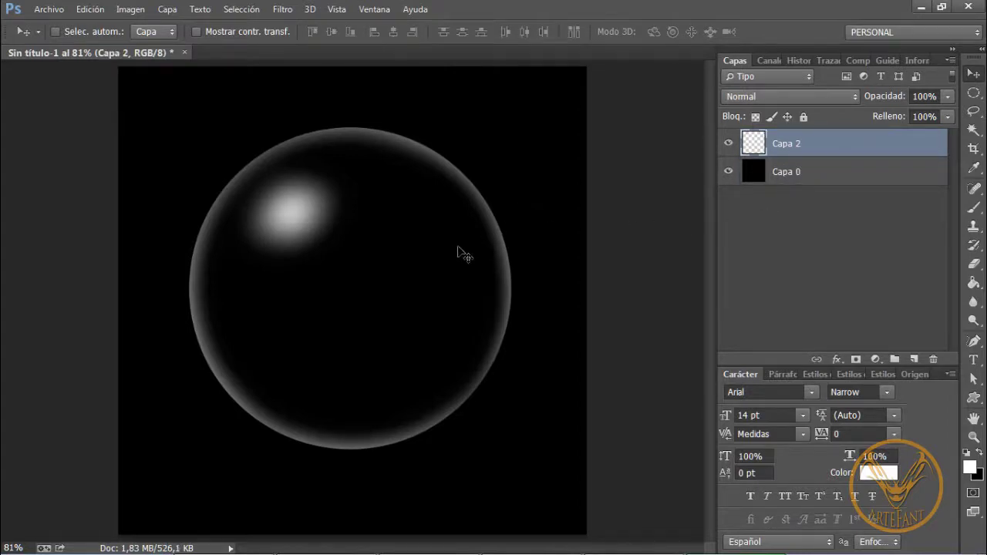
- Invert the merged bubble layer to black and hide the black background layer Capa 0
click(729, 171)
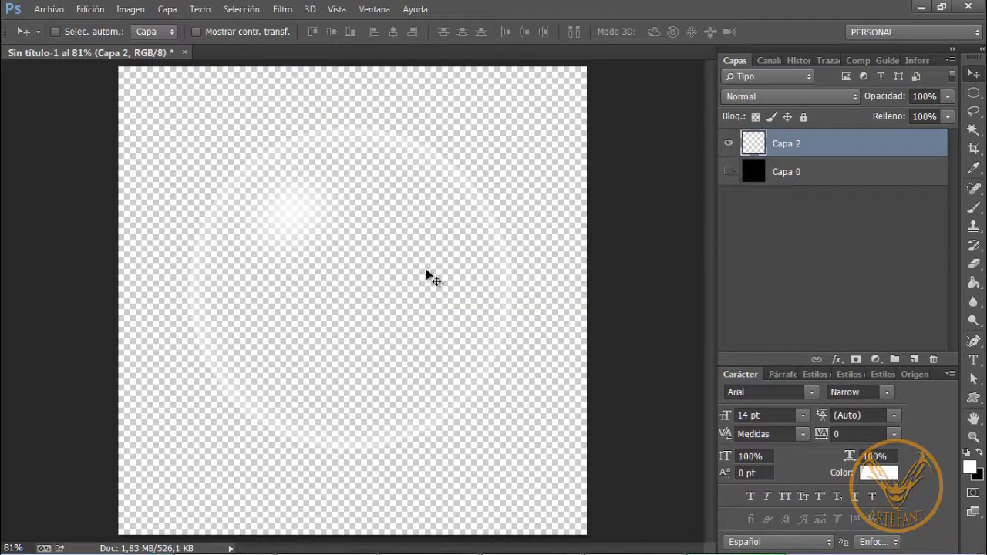
click(729, 172)
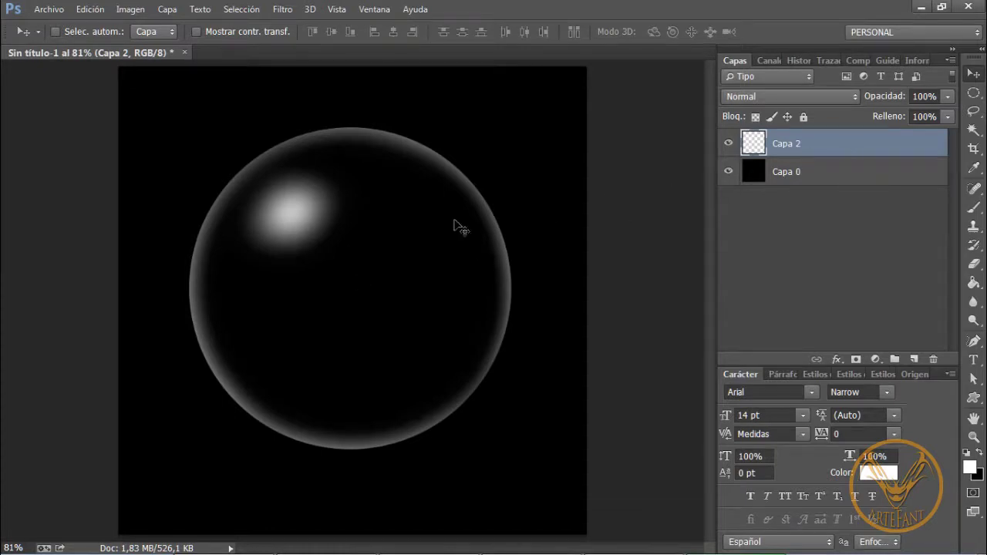
key(ctrl+z)
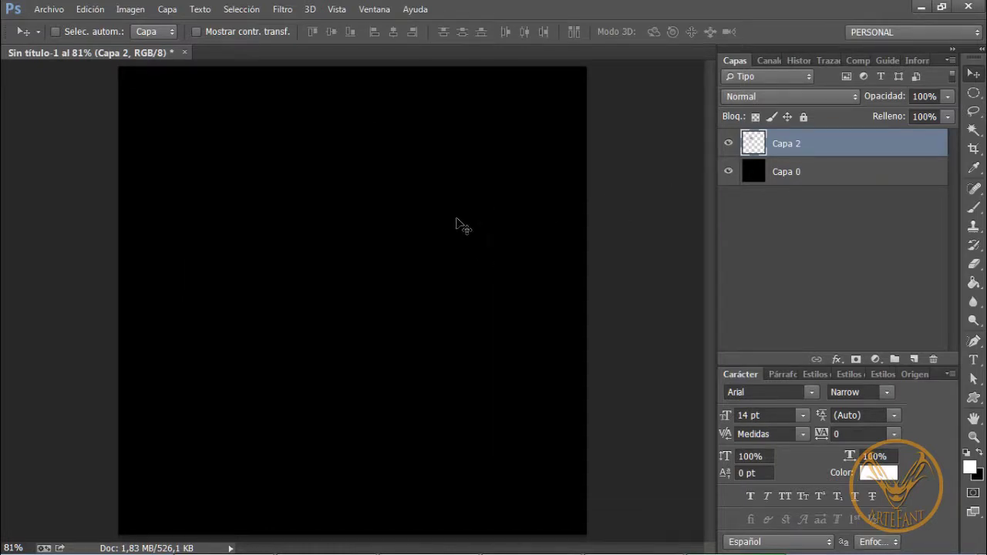
click(728, 171)
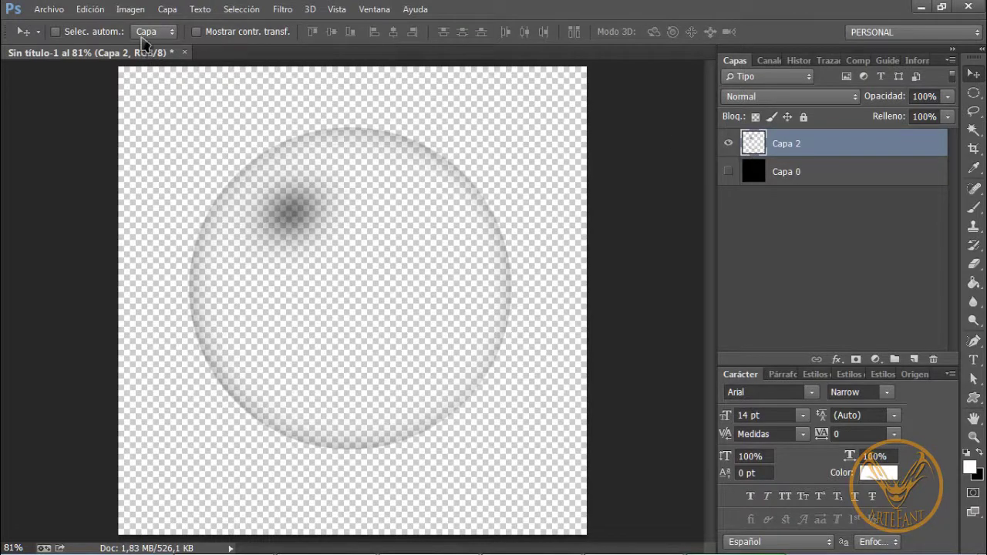
- Define the inverted bubble as a brush preset named "burbuja"
click(92, 13)
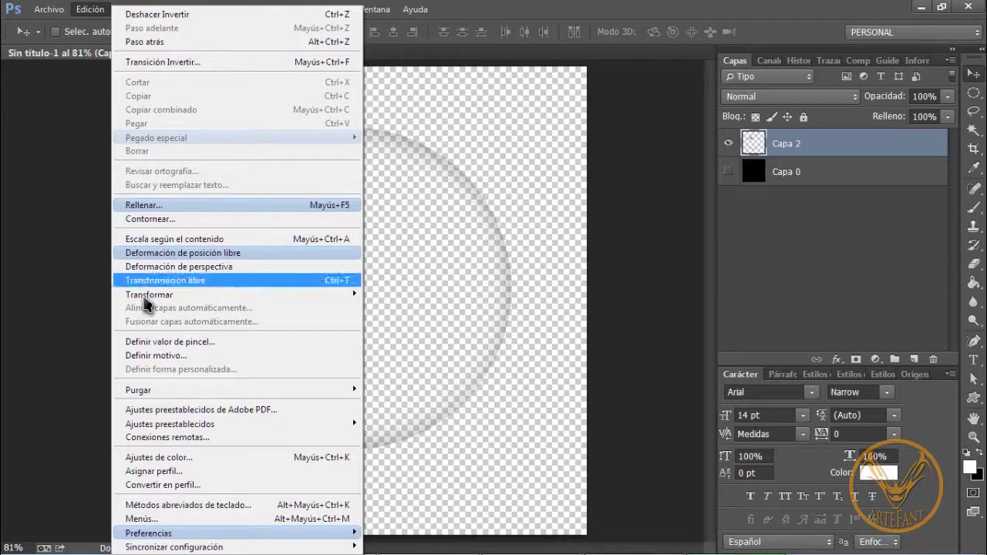
click(150, 343)
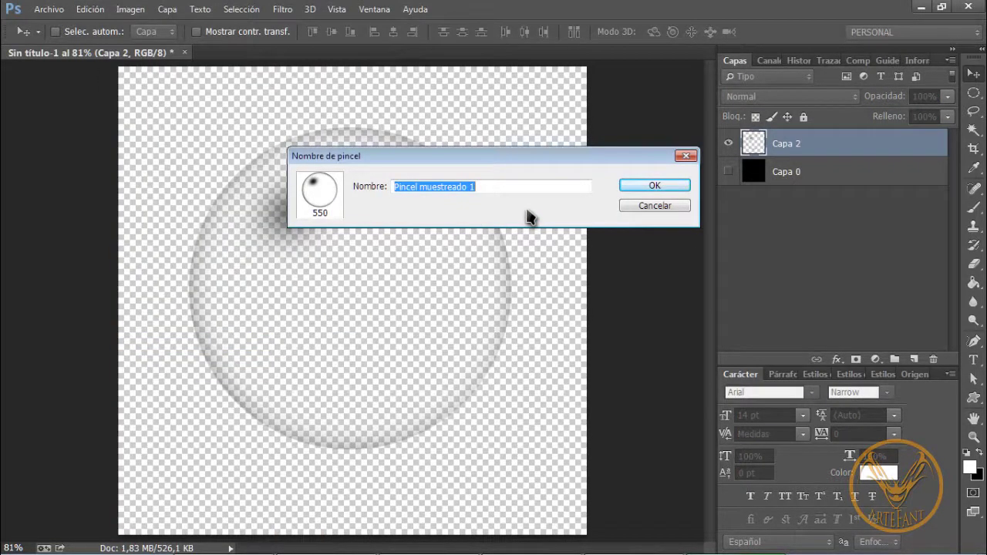
text(burbuja)
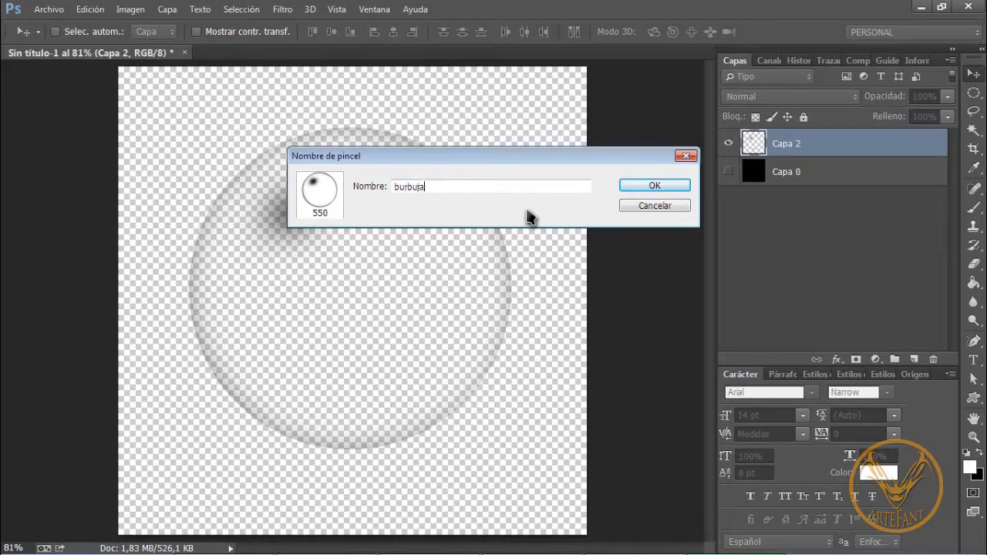
click(648, 187)
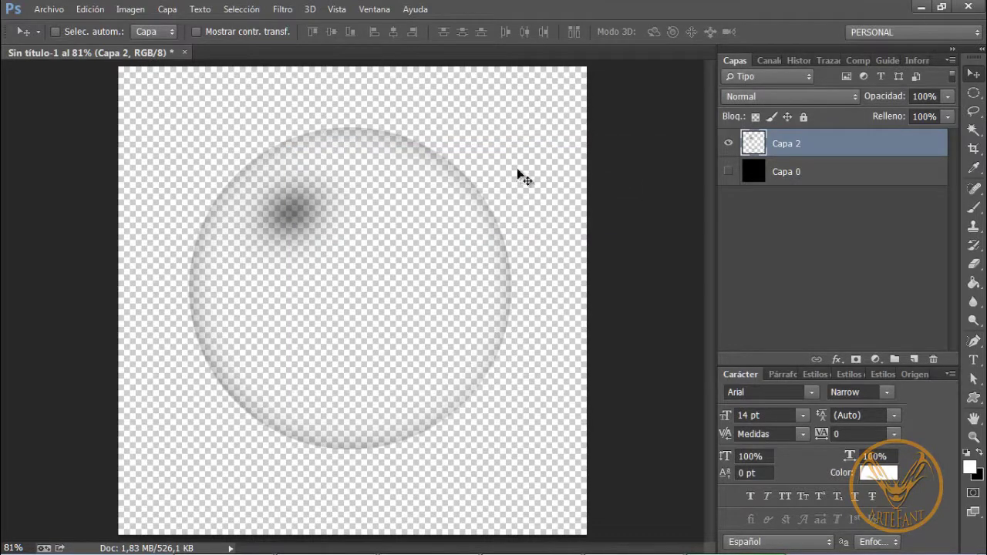
- Show the black background layer again and delete the bubble layer Capa 2
click(728, 171)
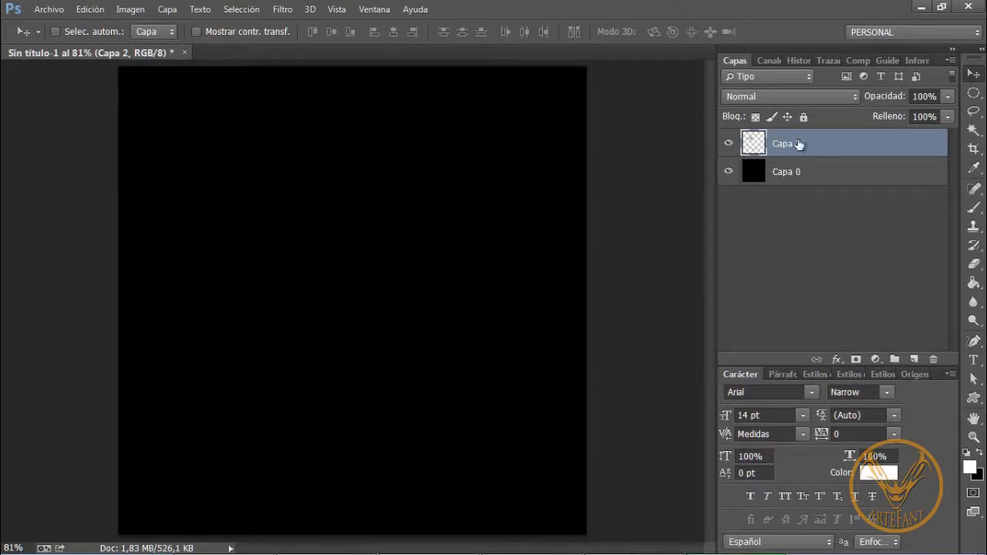
drag(862, 148, 934, 360)
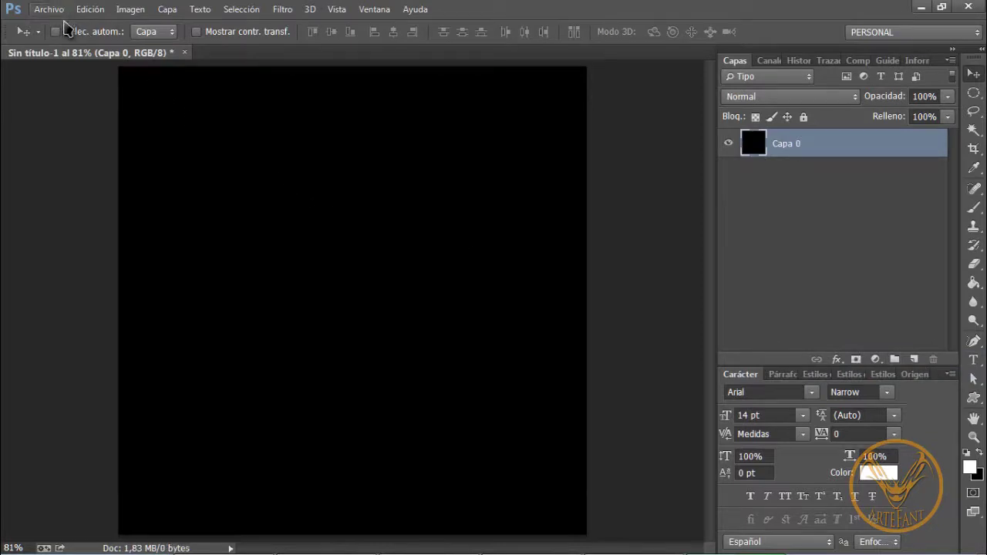
- Activate the Brush tool and check the preset list for the new bubble brush
click(974, 207)
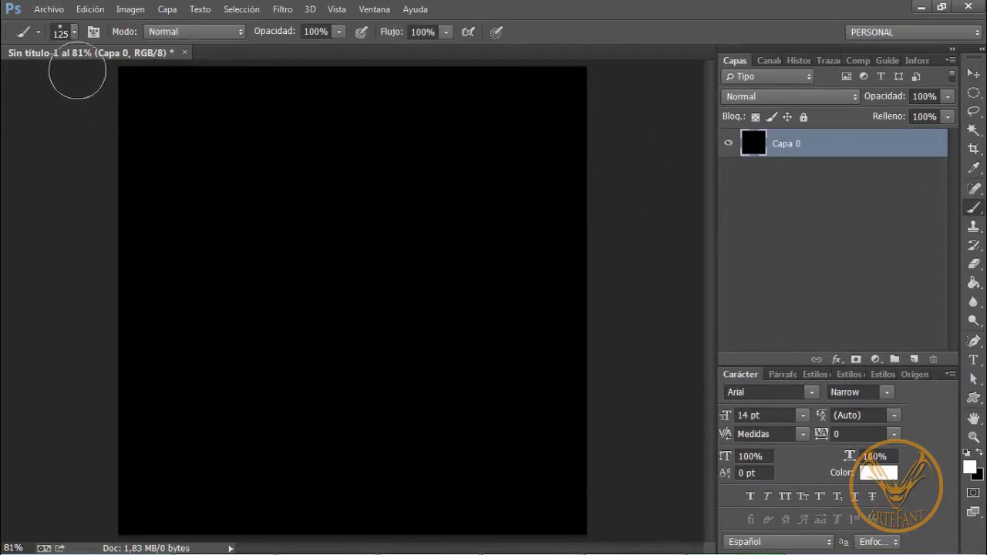
click(73, 32)
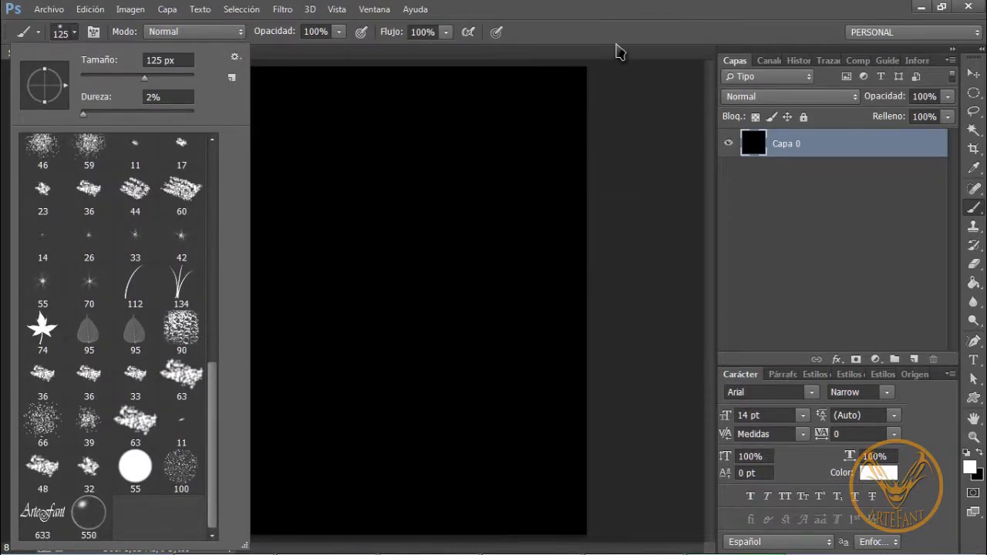
click(621, 54)
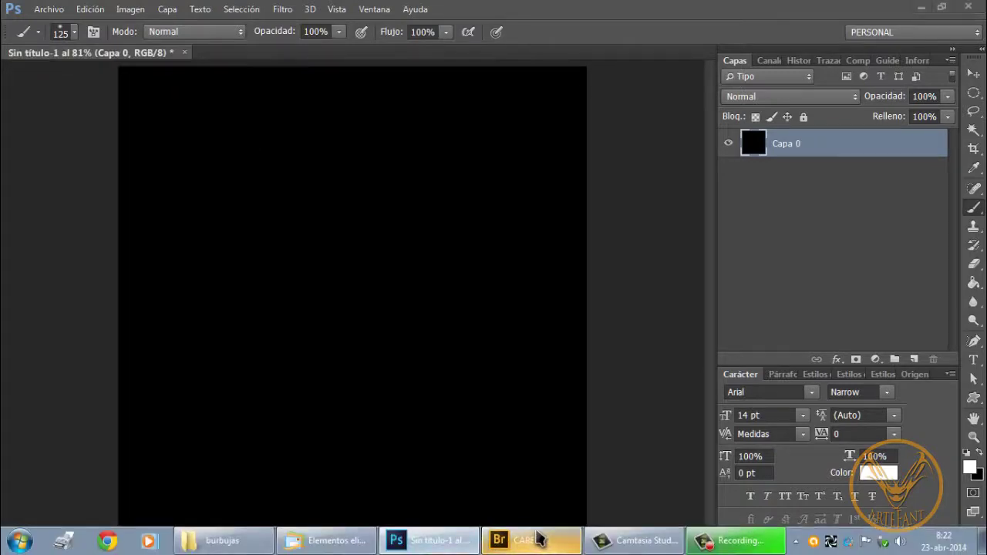
- Switch to Adobe Bridge and open the PAISAJES folder inside BACKGROUND
click(540, 544)
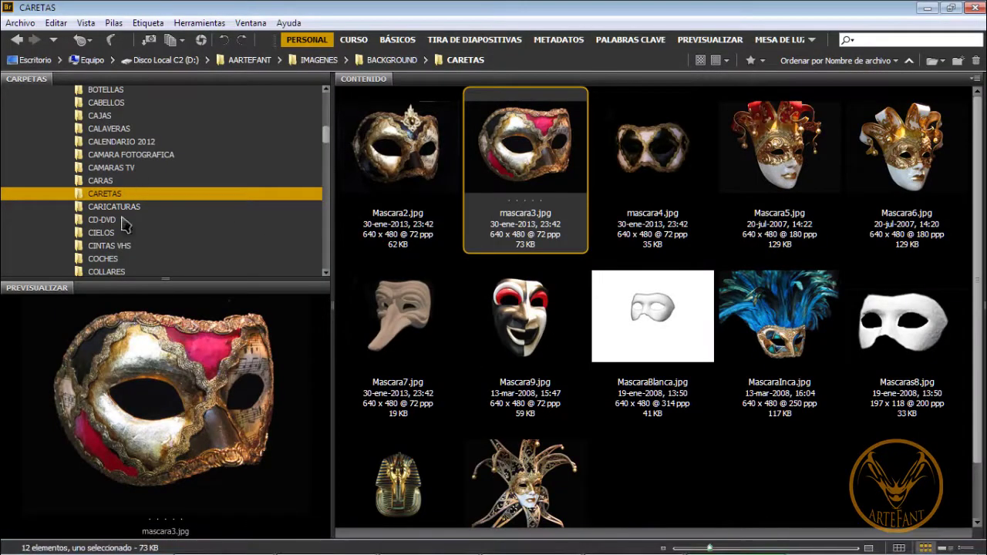
click(125, 221)
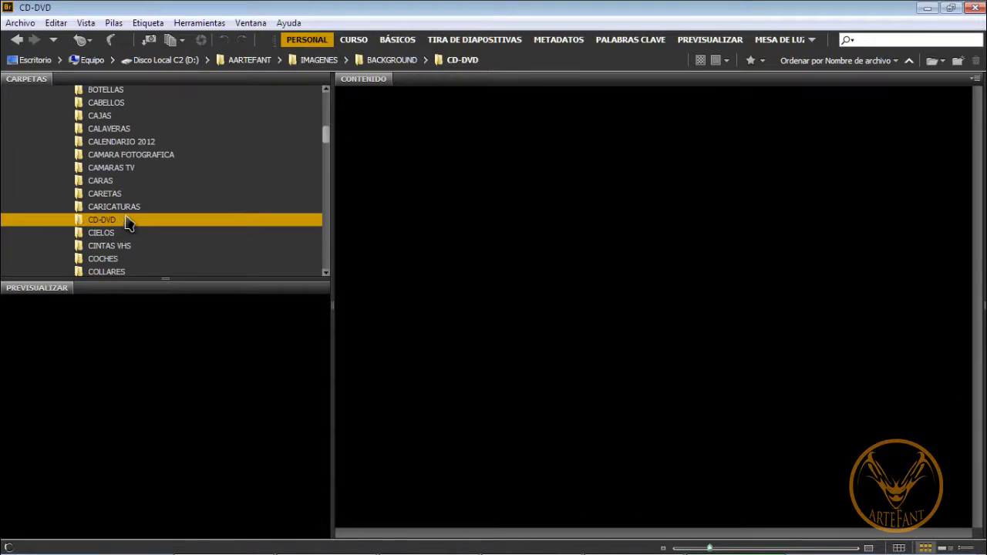
drag(326, 143, 326, 204)
click(110, 121)
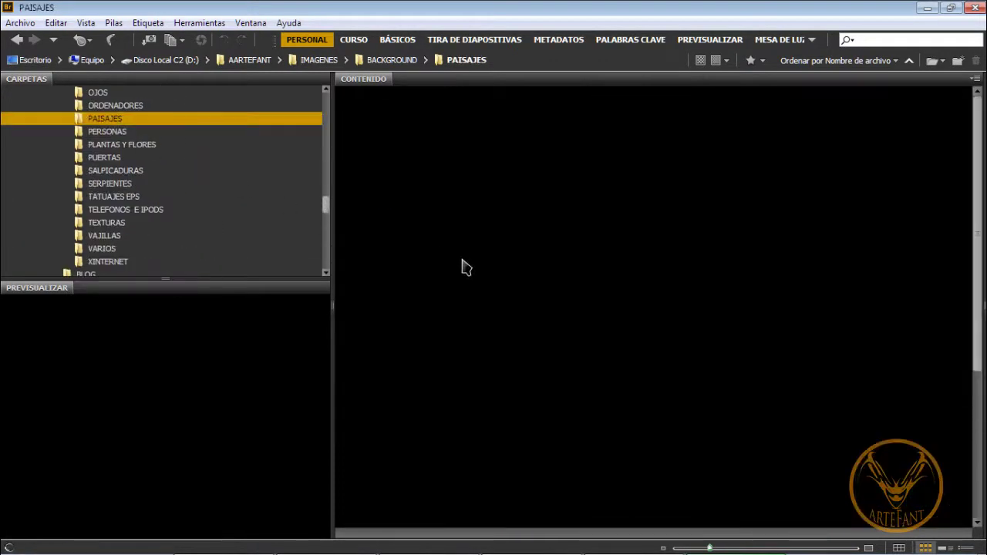
- Find CascadaPunchBowl.bmp among the landscapes and open it in Photoshop without colour management
scroll(525, 284, down, 5)
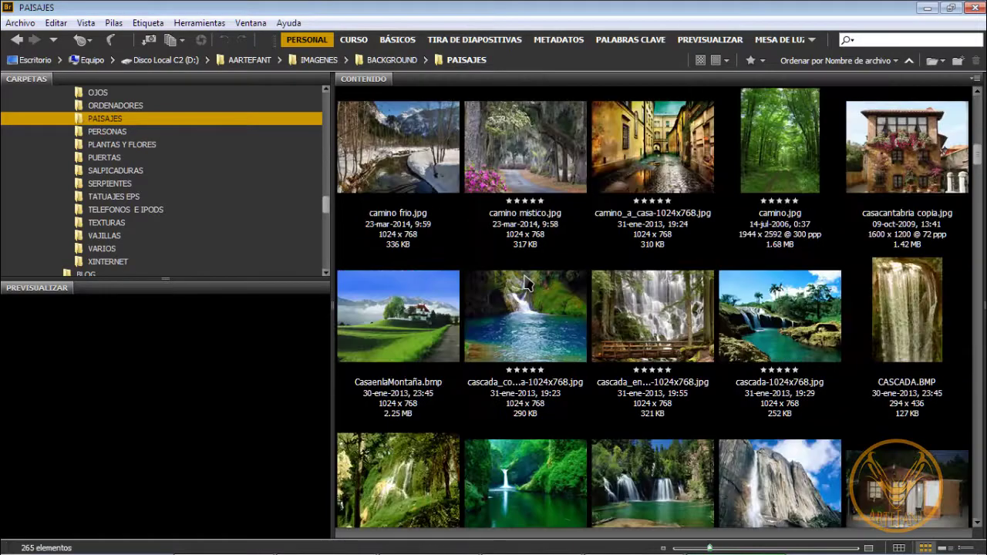
scroll(524, 284, down, 4)
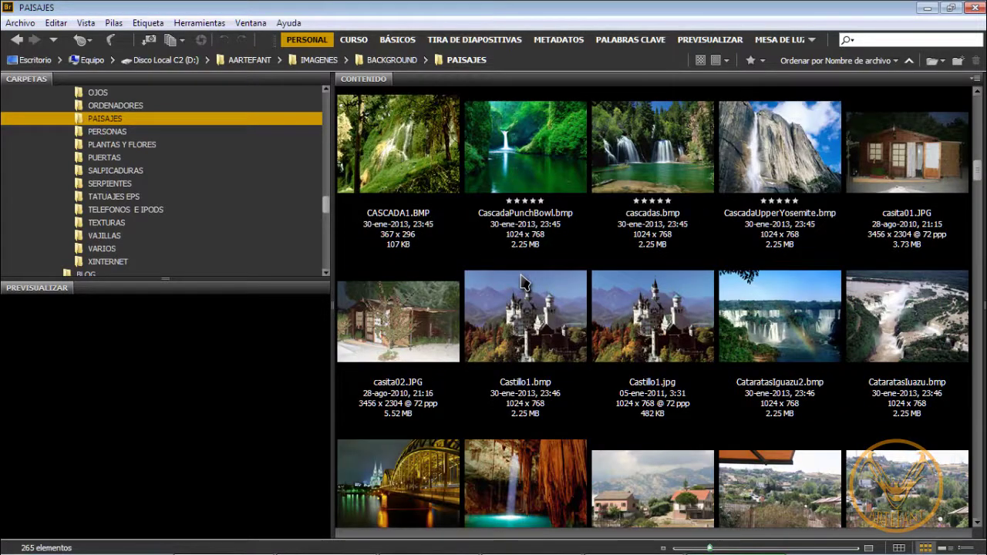
scroll(522, 282, up, 2)
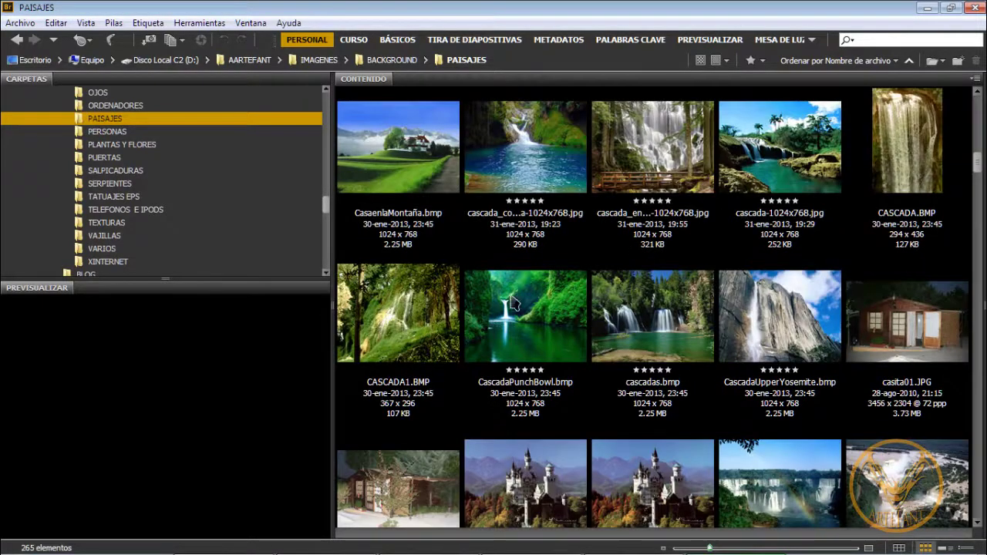
click(515, 307)
right_click(515, 307)
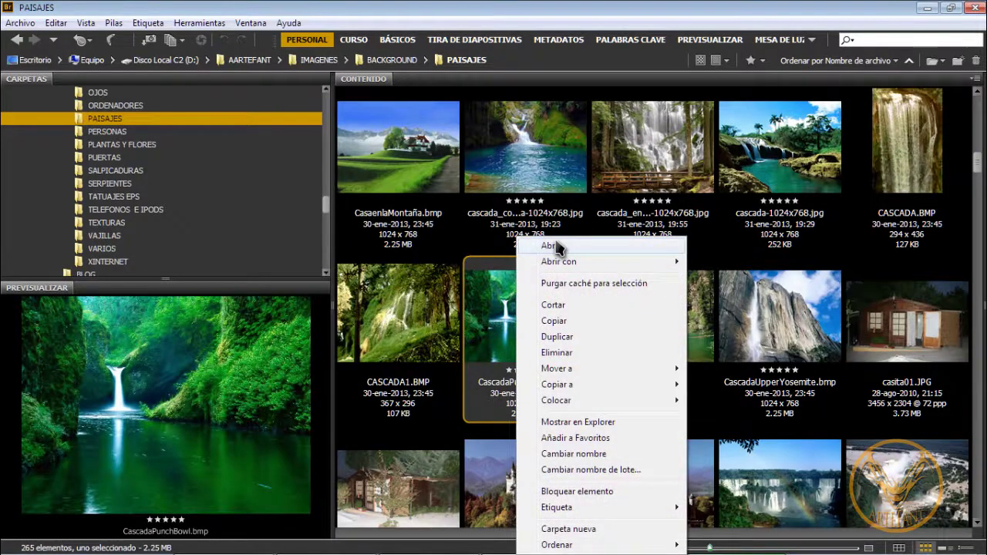
click(553, 246)
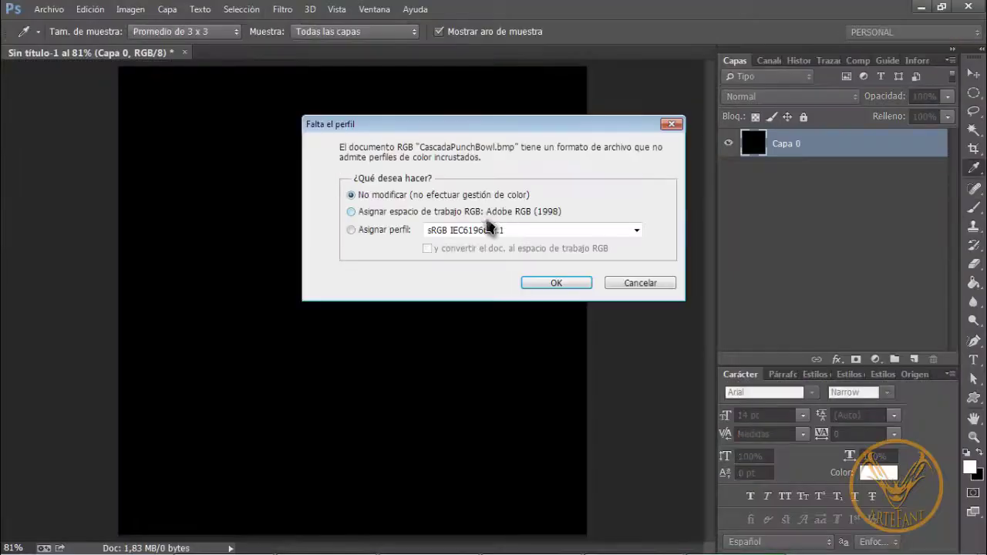
click(556, 283)
- Unlock the waterfall photo's background layer and add a new empty layer above it, with the Brush tool active
key(b)
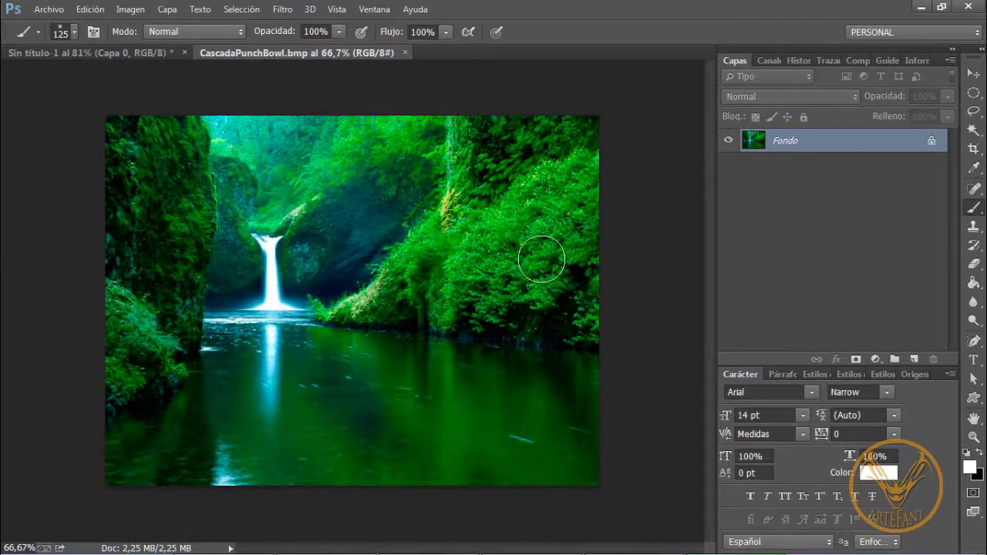
key(ctrl+0)
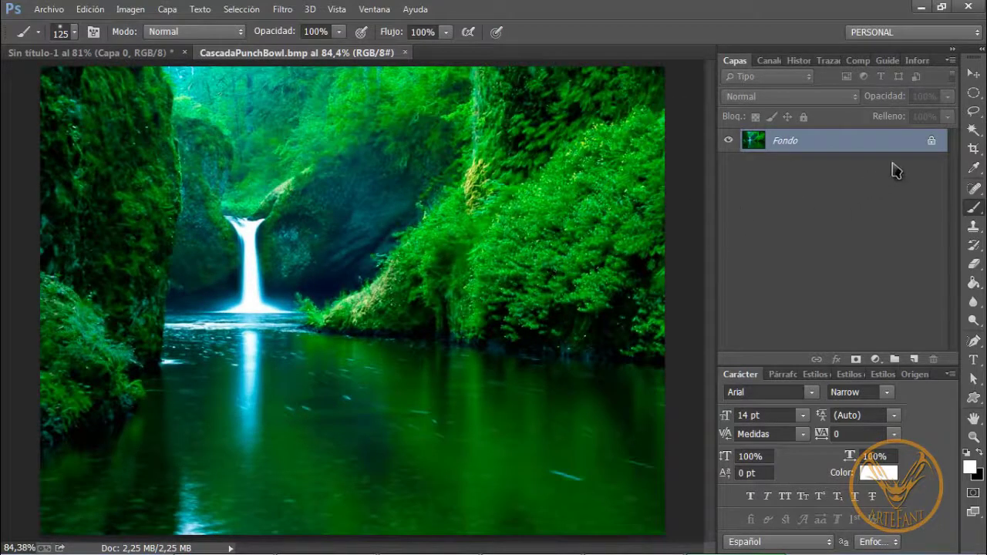
click(933, 142)
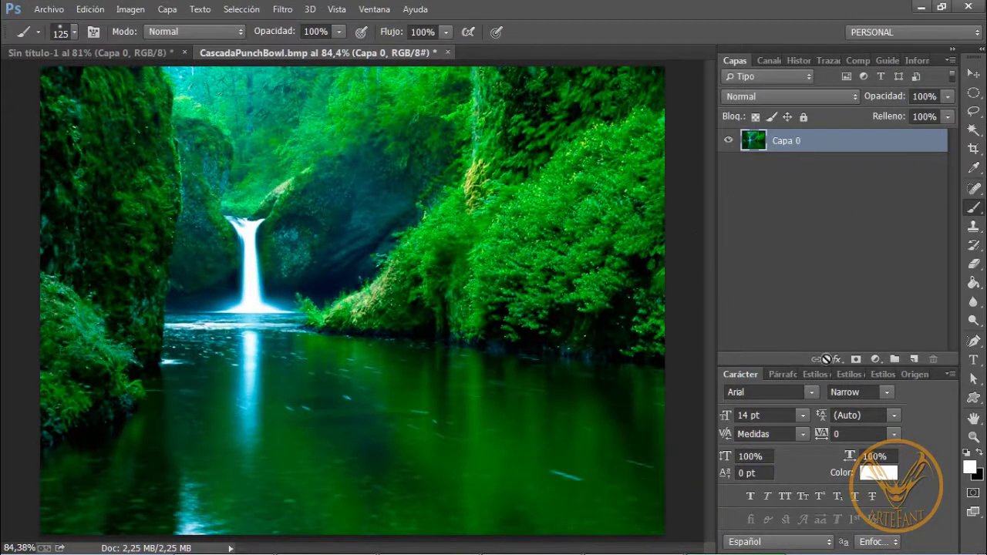
click(915, 359)
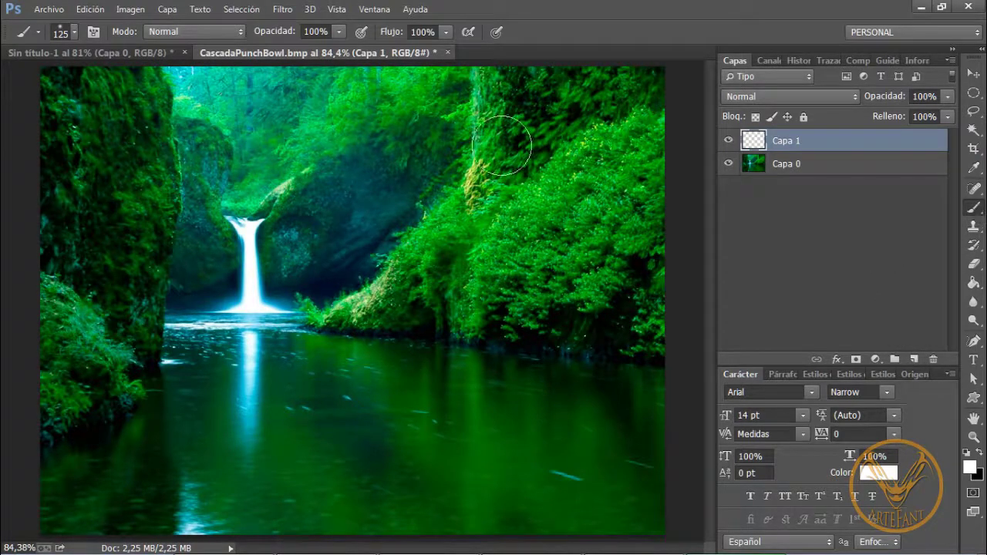
- Pick the bubble brush, size it to 175 px, and stamp one white bubble on the water below the waterfall on Capa 1
click(73, 33)
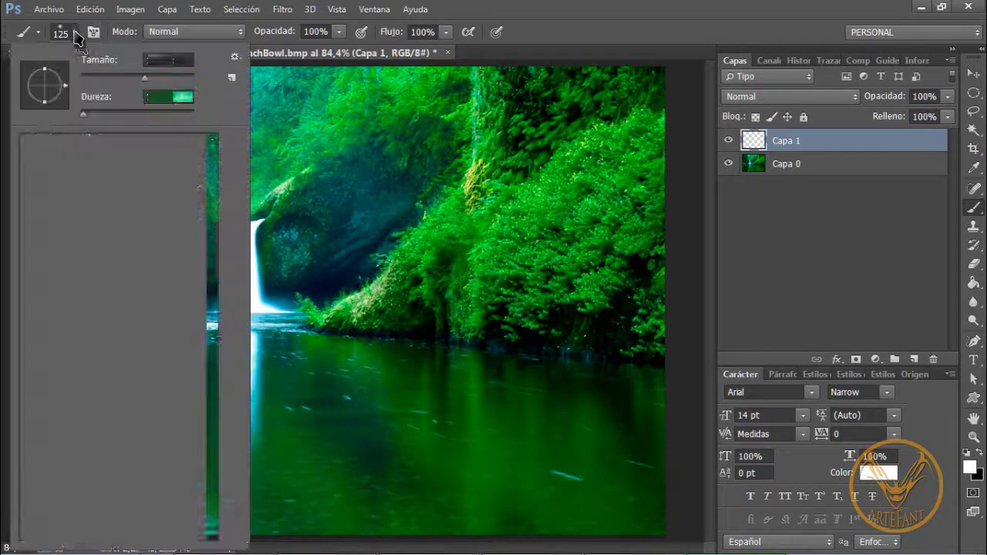
click(89, 509)
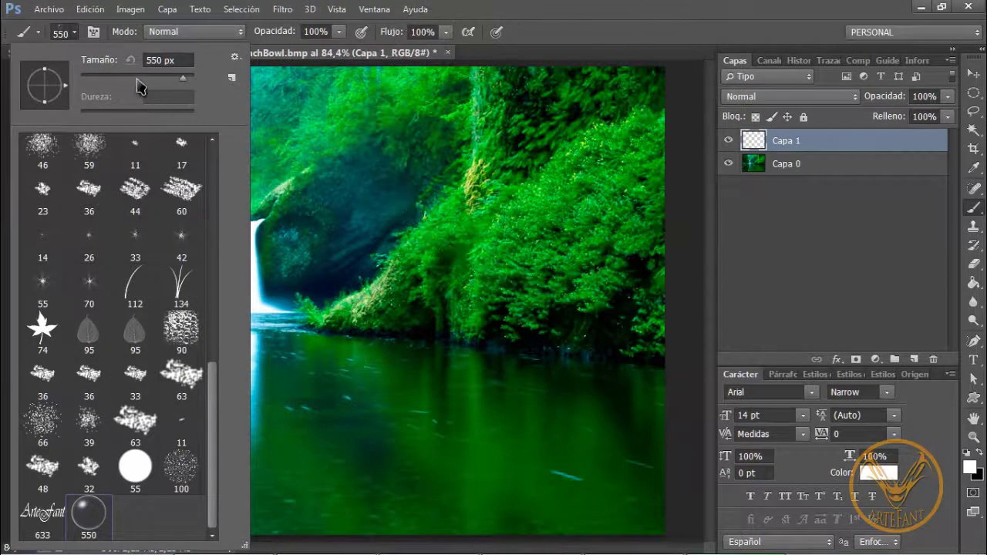
drag(136, 78, 114, 78)
click(628, 39)
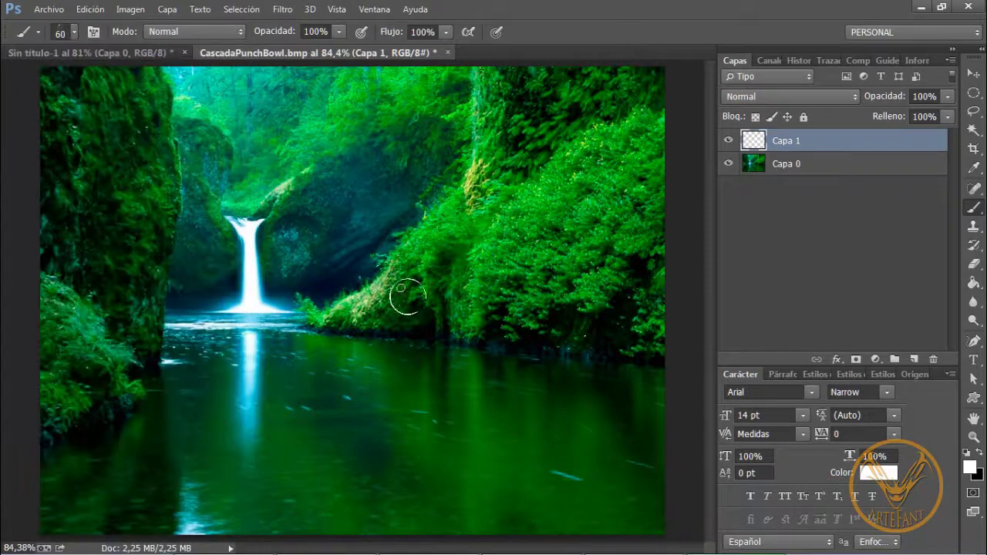
key(bracketright)
key(bracketright)
key(bracketright)
key(bracketright)
key(bracketright)
key(bracketright)
key(bracketright)
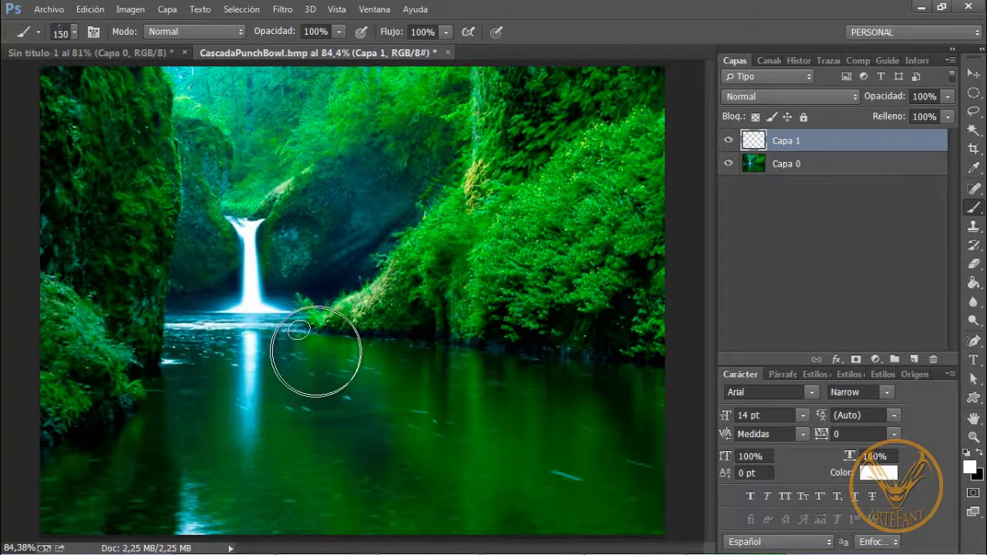
click(288, 375)
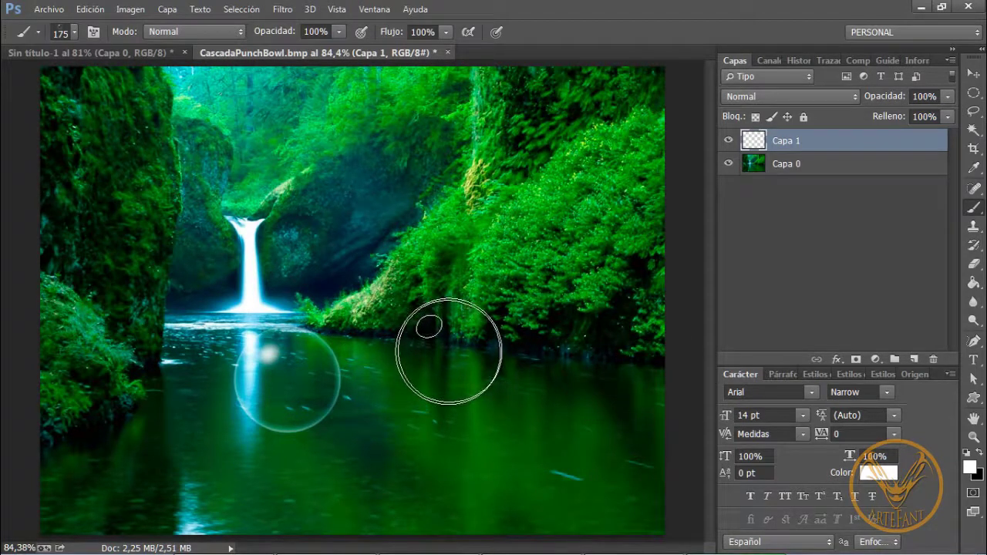
- Scale the bubble up proportionally to about 345% so it encloses the waterfall and part of the green bank
key(ctrl+t)
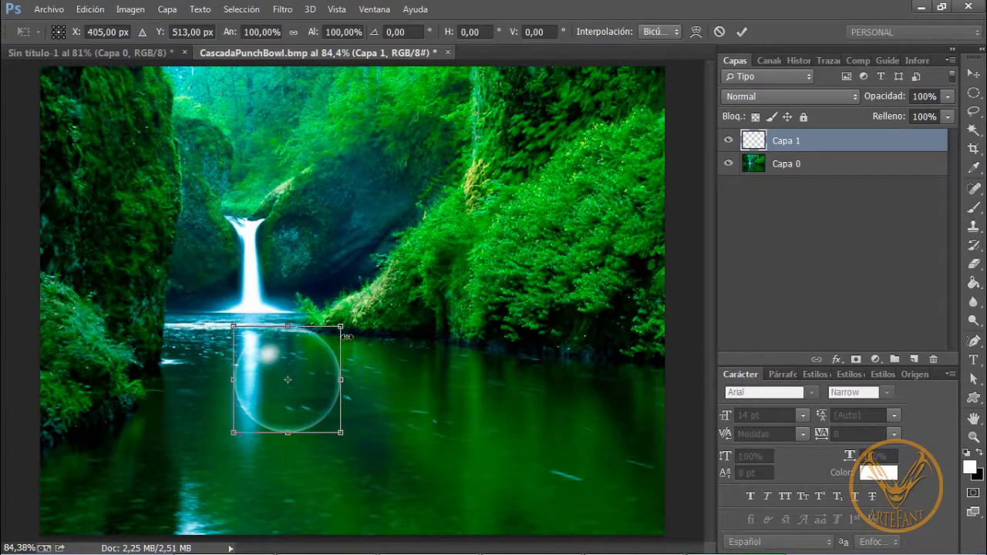
drag(341, 327, 552, 116)
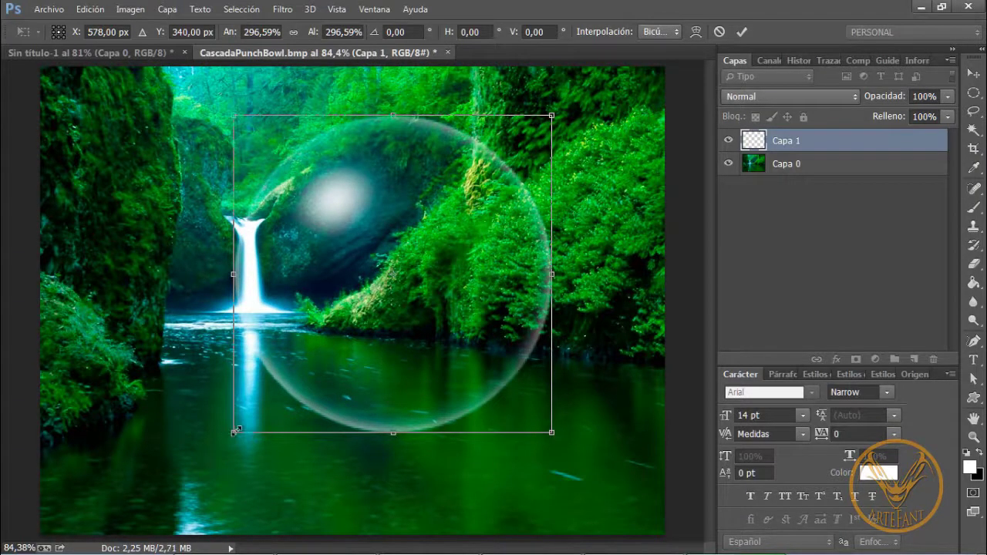
drag(236, 429, 182, 485)
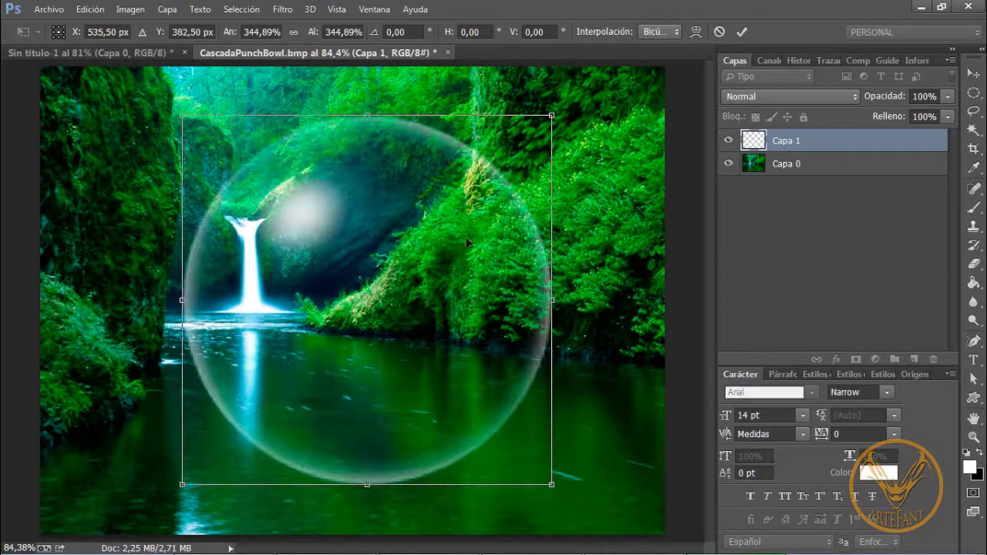
click(741, 32)
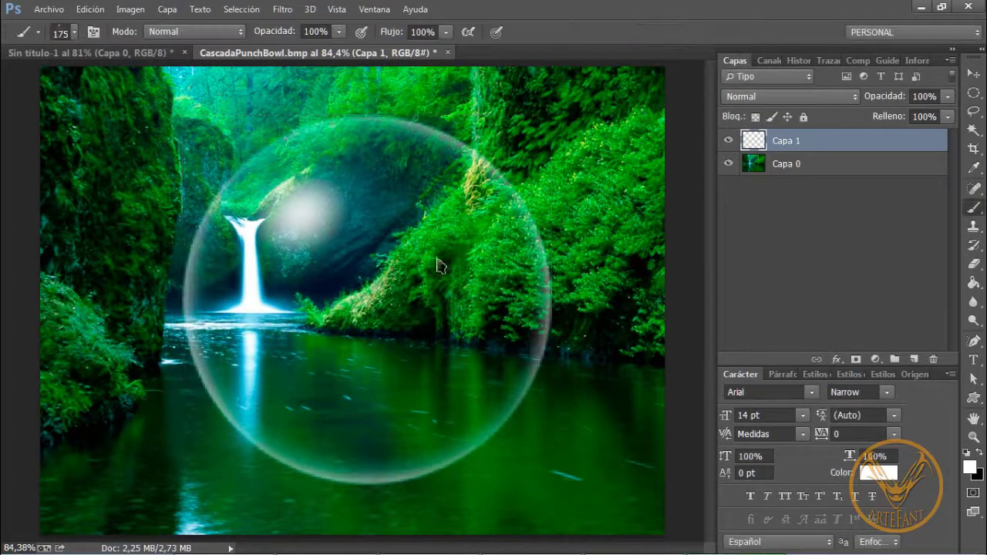
- Add a layer mask to the bubble layer Capa 1 and choose a soft round brush with 0% hardness
click(857, 360)
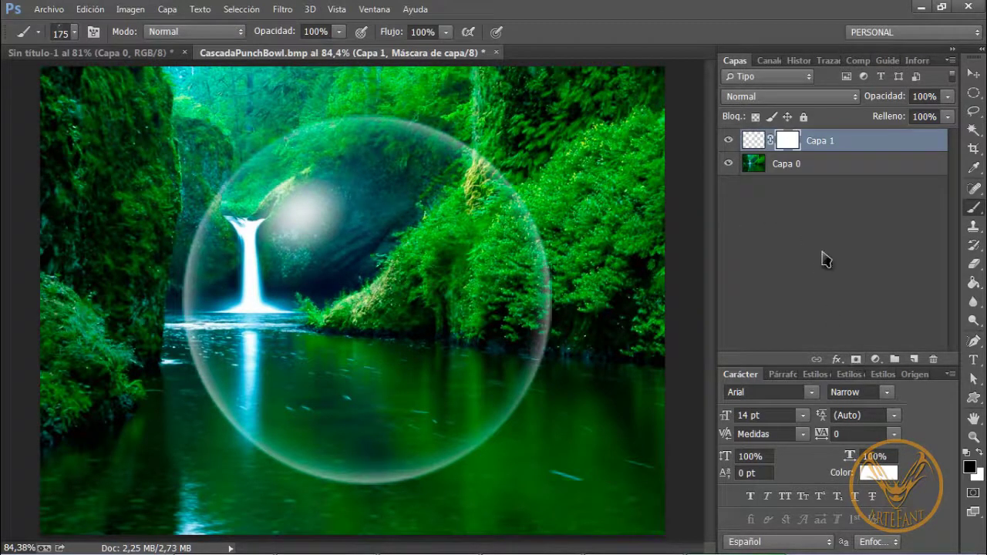
click(74, 32)
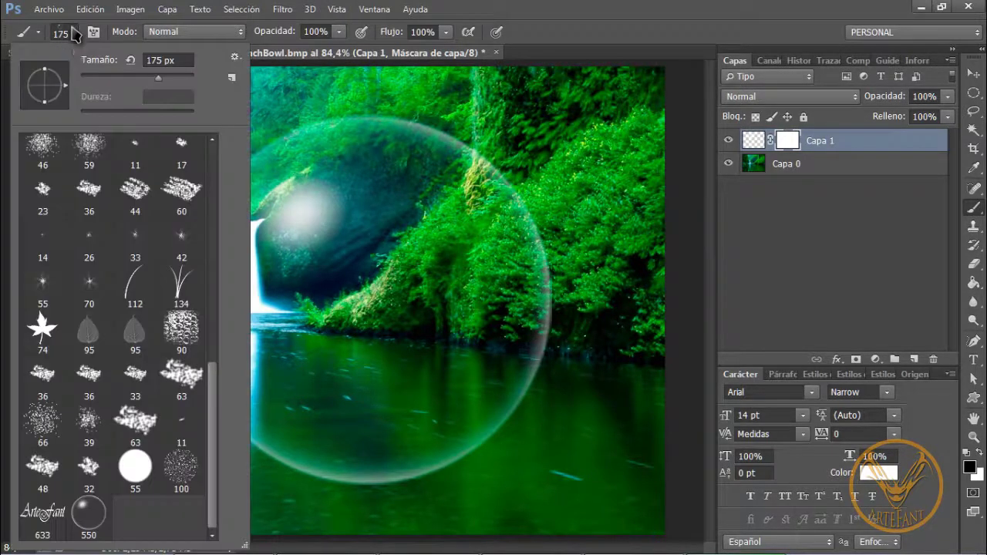
click(214, 160)
click(48, 166)
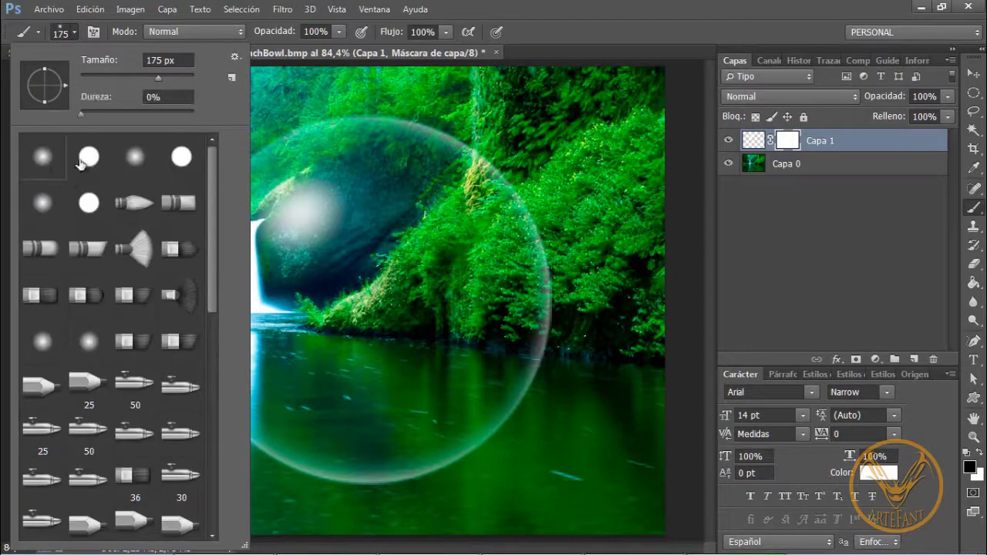
click(617, 27)
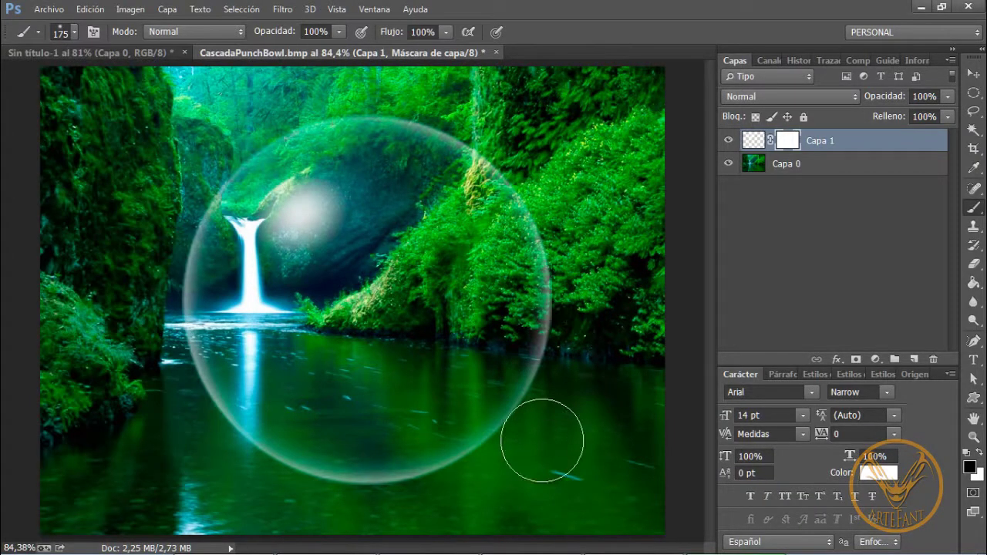
- Enlarge the brush to 250 px and paint black on the mask to hide the bubble's lower part over the water
key(bracketright)
key(bracketright)
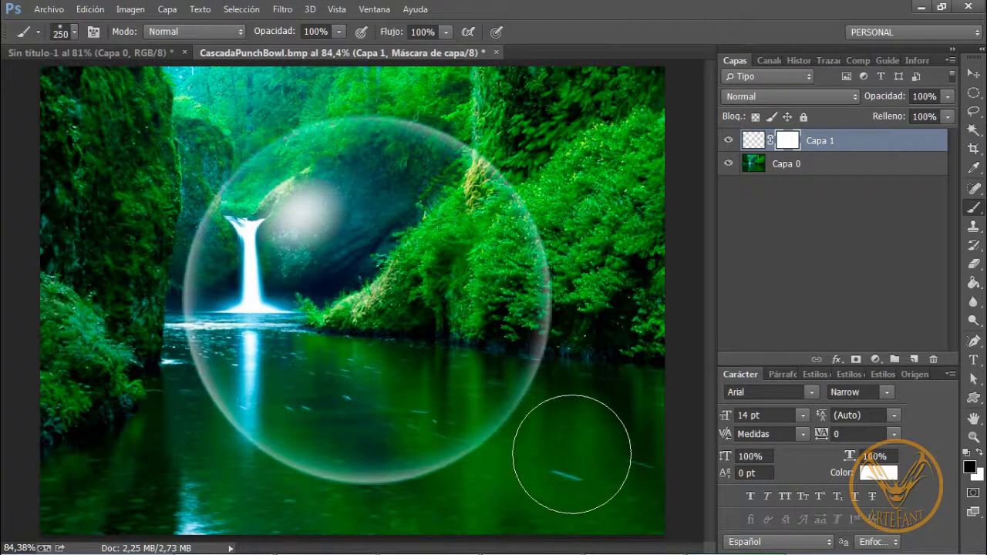
mouse_move(540, 443)
mouse_down()
mouse_move(327, 485)
mouse_move(412, 480)
mouse_move(138, 427)
mouse_move(206, 421)
mouse_move(149, 409)
mouse_move(203, 391)
mouse_move(351, 405)
mouse_move(572, 406)
mouse_move(498, 427)
mouse_move(539, 409)
mouse_move(127, 404)
mouse_move(559, 400)
mouse_move(521, 401)
mouse_move(538, 398)
mouse_move(505, 419)
mouse_up()
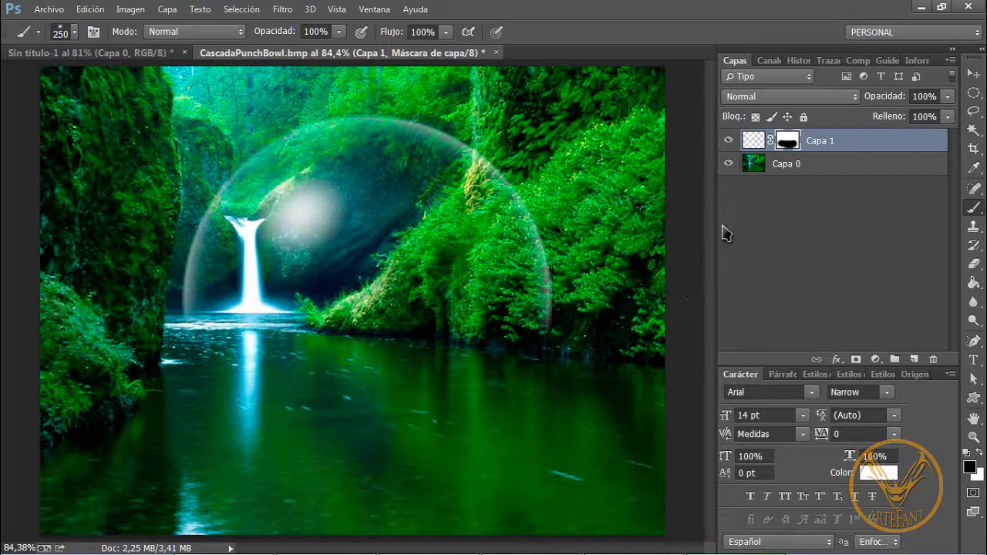
- Add a new layer above Capa 1 and give it a Gradient Overlay using the "Azul, rojo, amarillo" preset
click(913, 360)
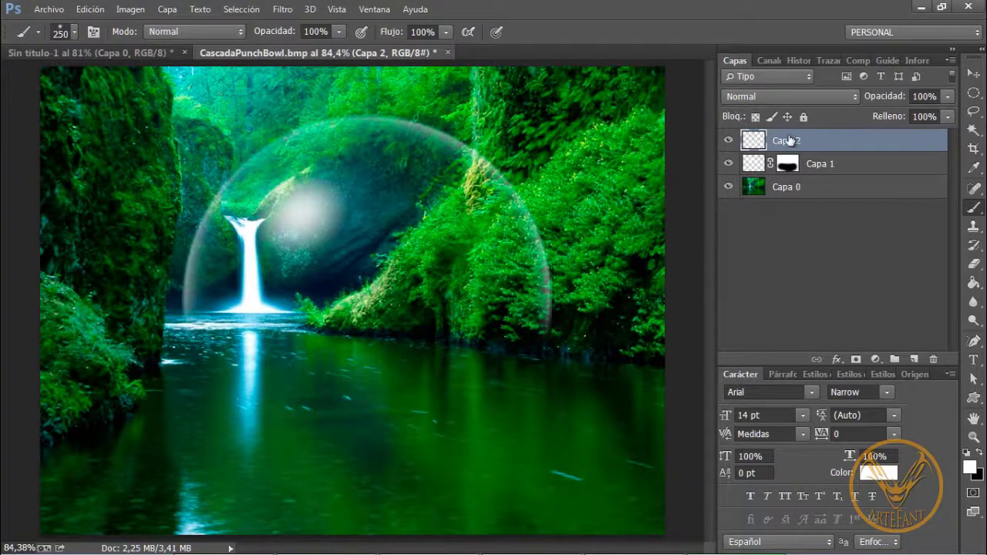
right_click(824, 143)
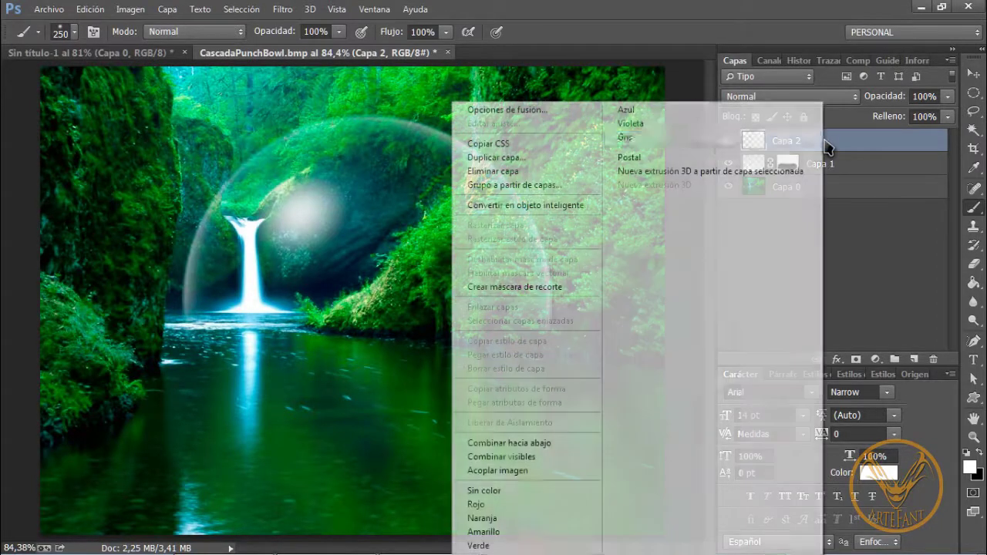
click(544, 110)
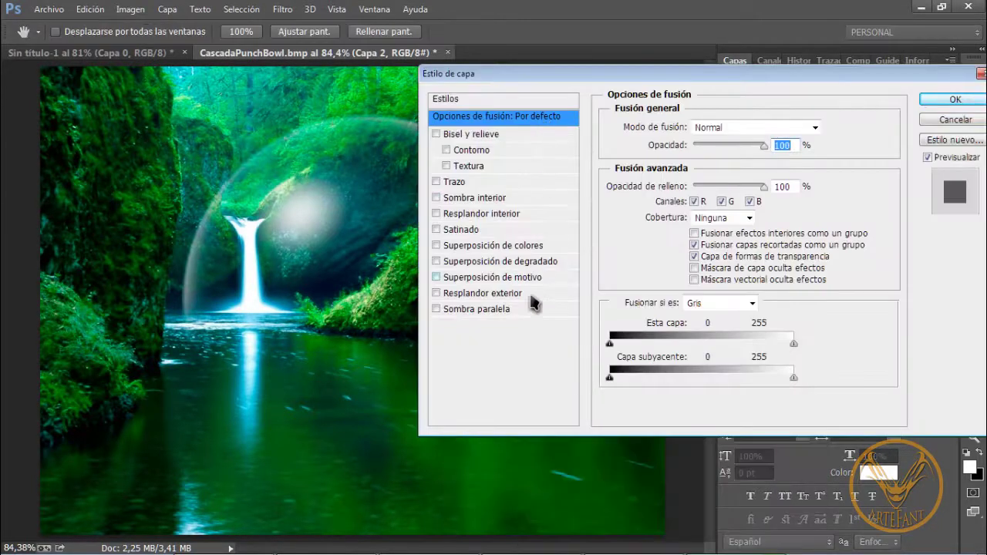
click(511, 266)
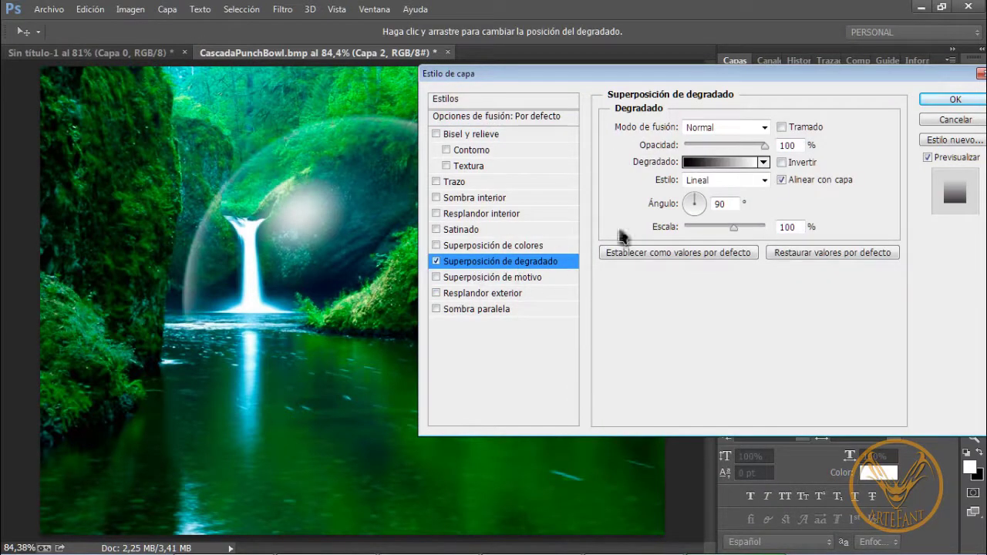
click(725, 163)
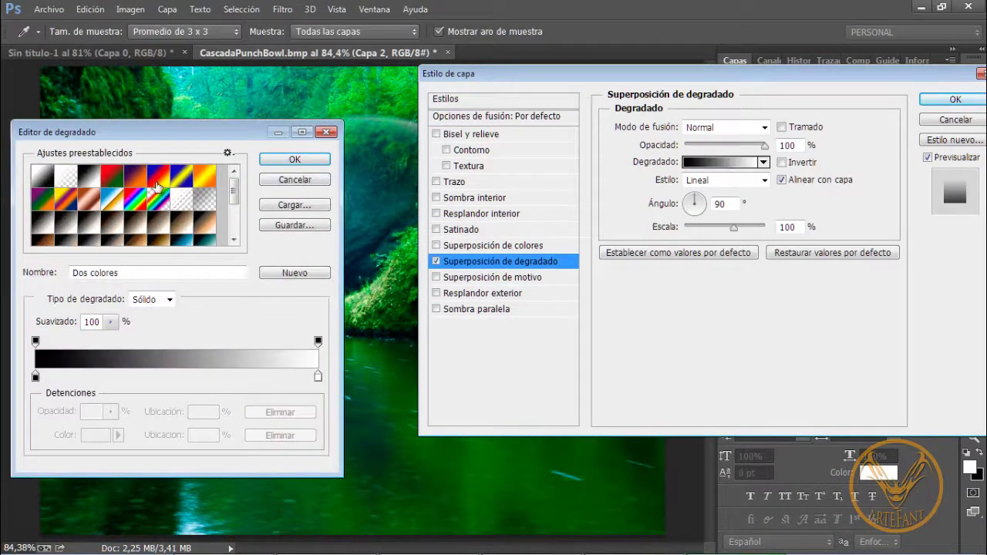
drag(188, 134, 234, 114)
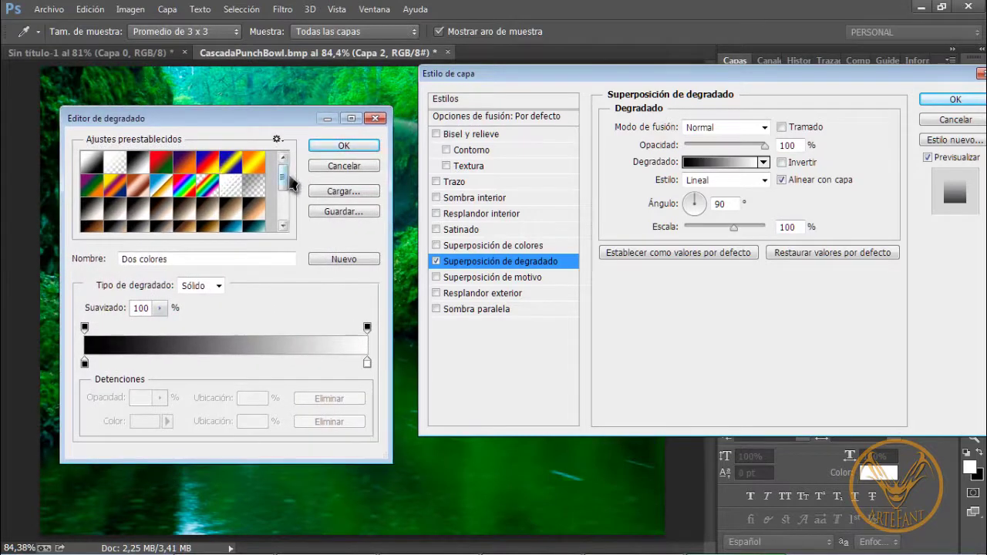
mouse_move(289, 179)
mouse_down()
mouse_move(282, 209)
mouse_move(285, 171)
mouse_up()
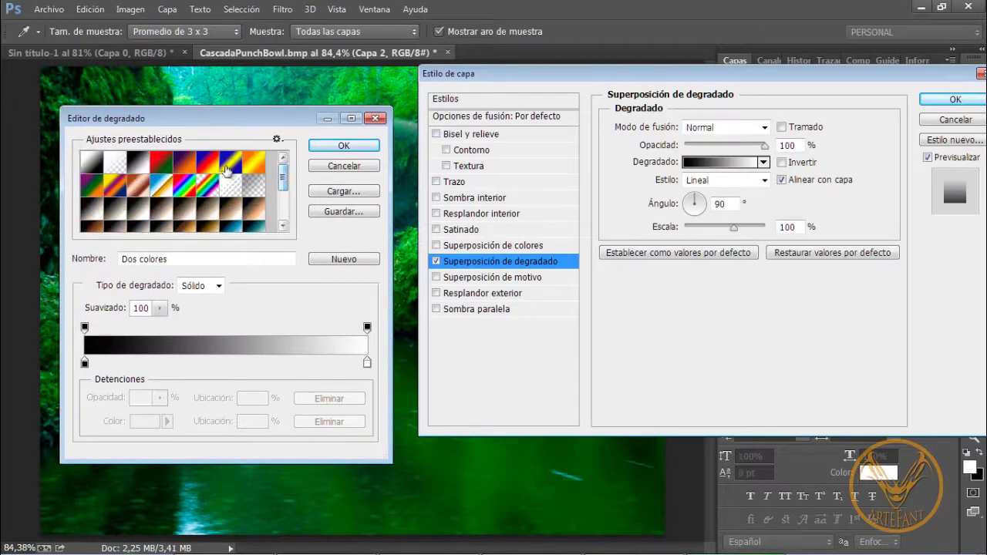
click(209, 168)
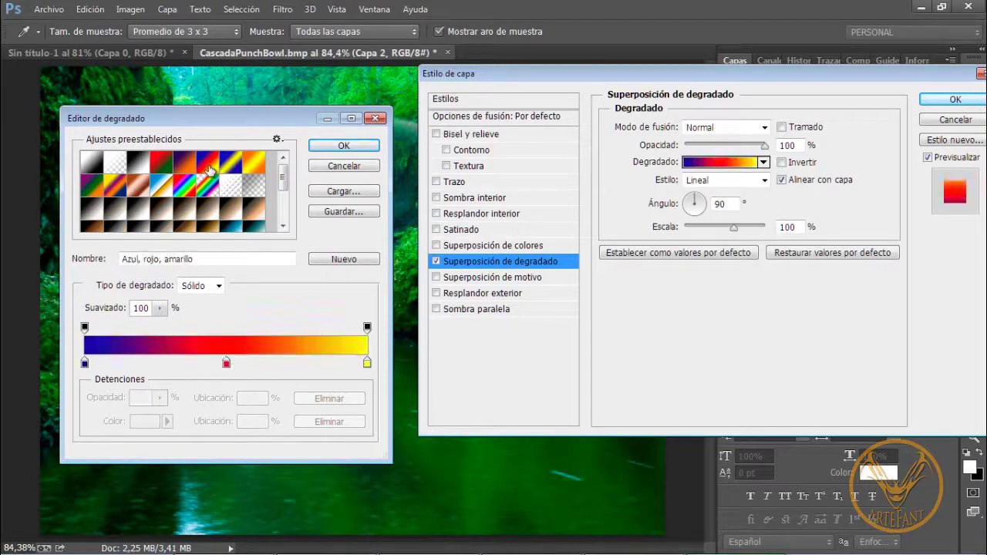
click(344, 146)
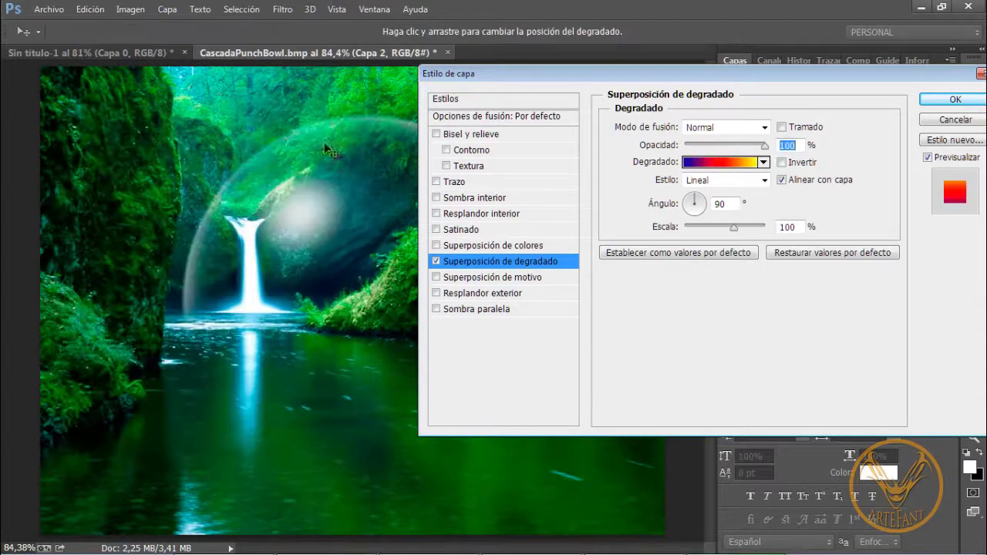
click(947, 103)
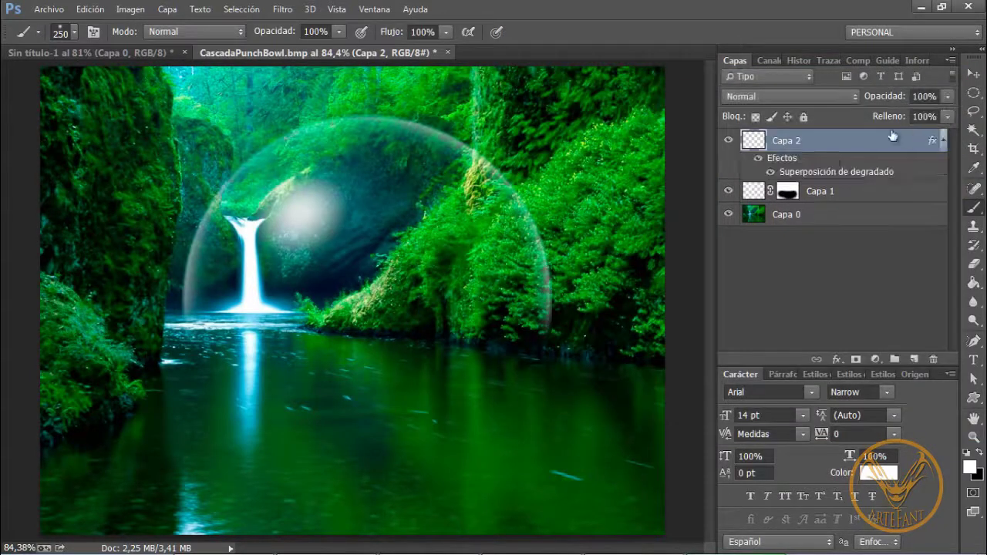
click(944, 141)
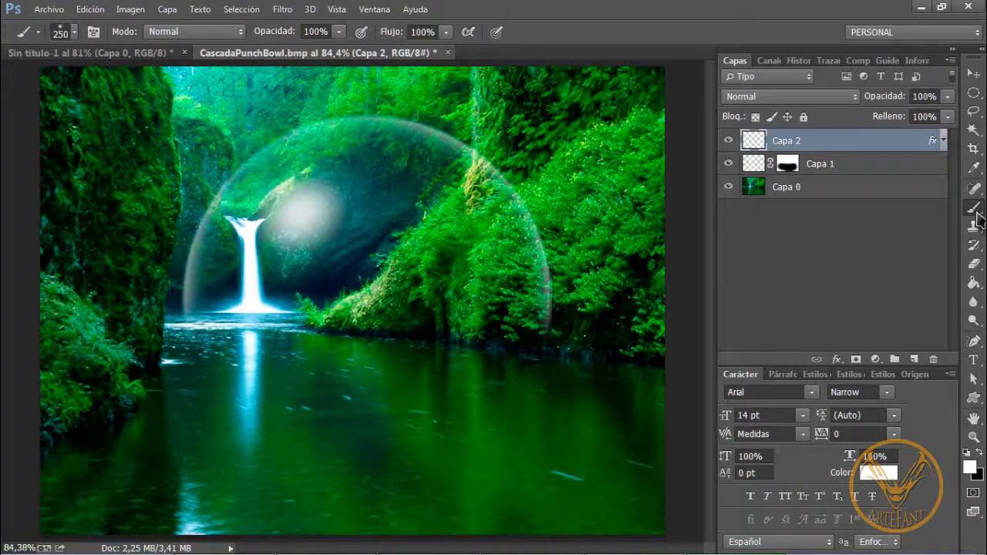
- Select the bubble brush for painting on Capa 2 and reduce its size to 125 px
click(66, 31)
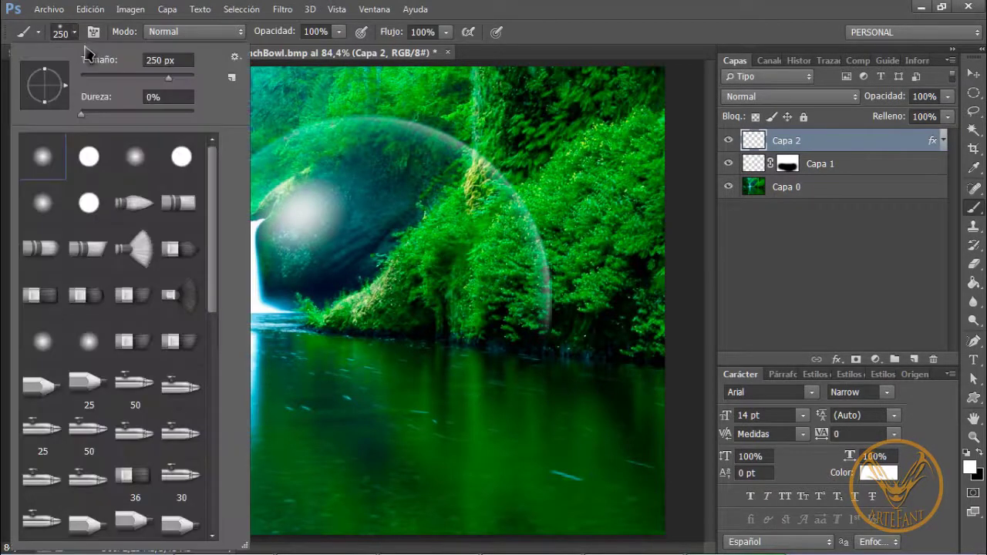
mouse_move(216, 199)
mouse_down()
mouse_move(227, 298)
mouse_move(223, 447)
mouse_up()
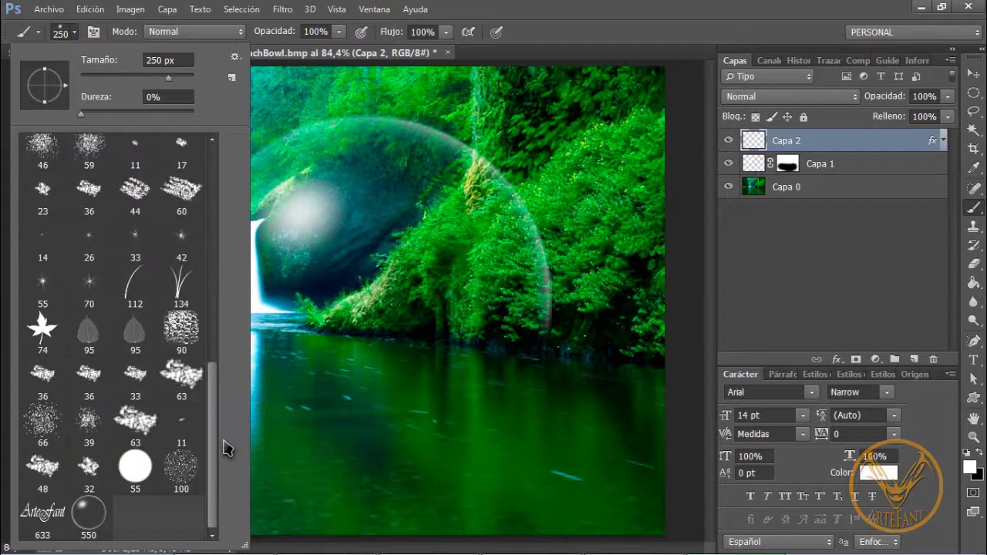
click(88, 515)
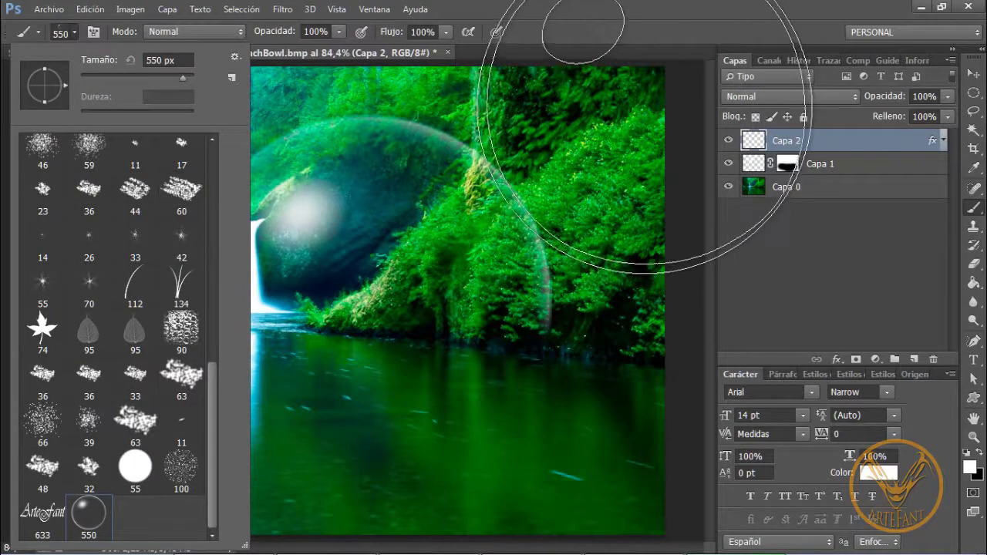
click(674, 41)
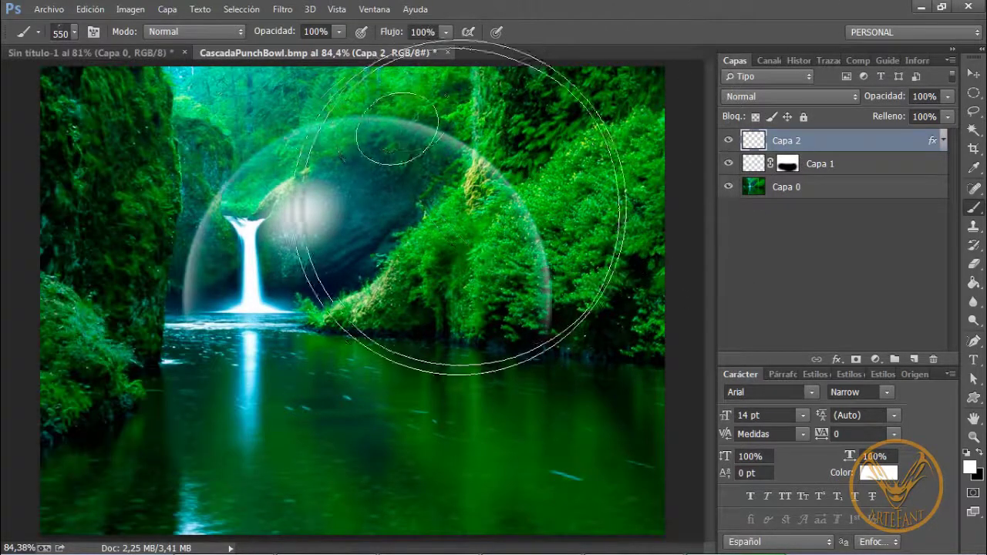
key(bracketleft)
key(bracketleft)
key(bracketleft)
key(bracketleft)
key(bracketleft)
key(bracketleft)
key(bracketleft)
key(bracketleft)
key(bracketleft)
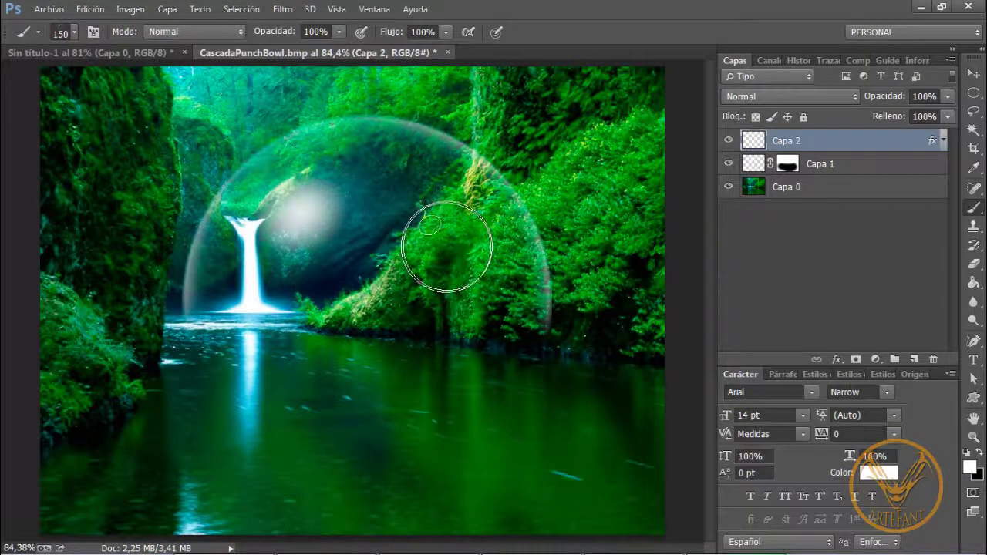
- Set the bubble brush's spacing to 50%, and set its size control to Transición with a 59% minimum diameter
click(93, 32)
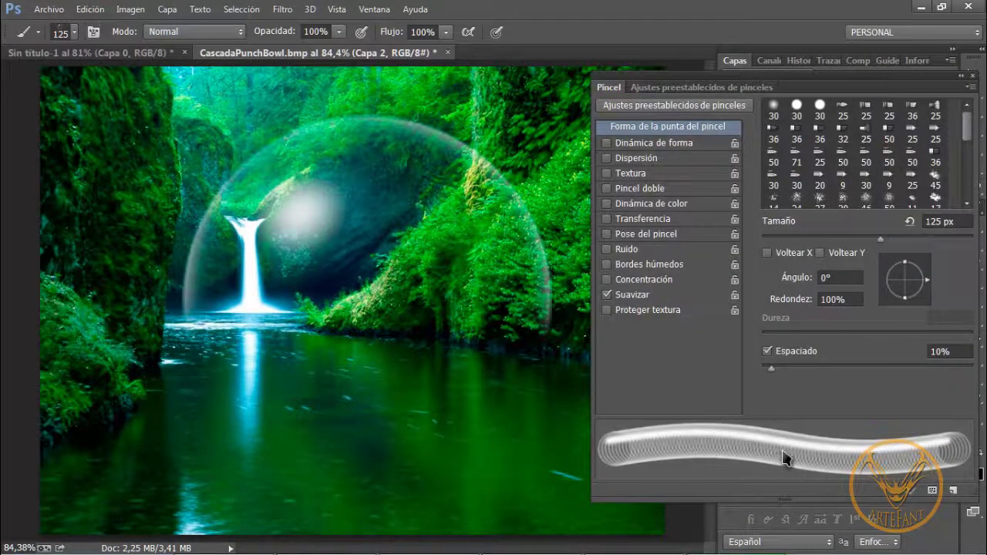
mouse_move(772, 369)
mouse_down()
mouse_move(846, 372)
mouse_move(814, 373)
mouse_up()
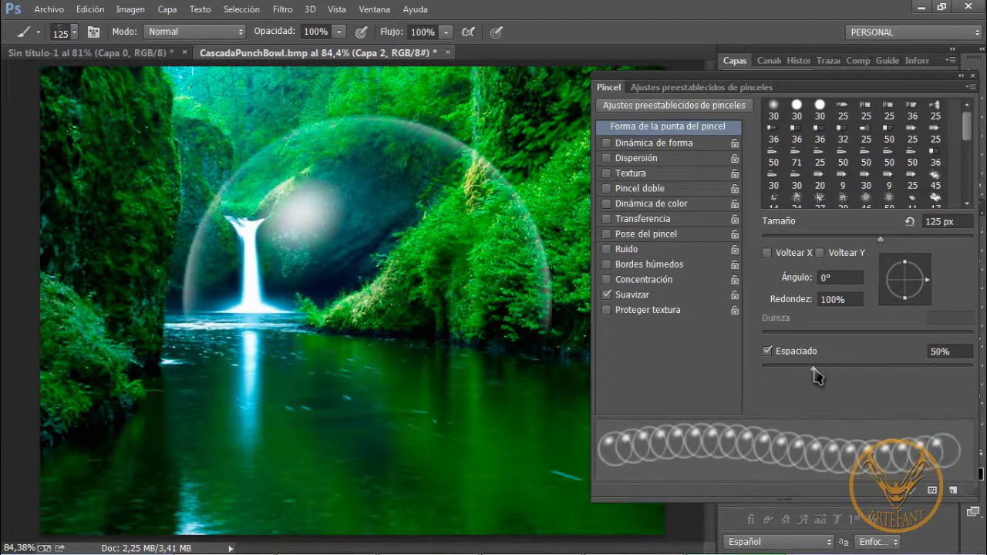
click(654, 147)
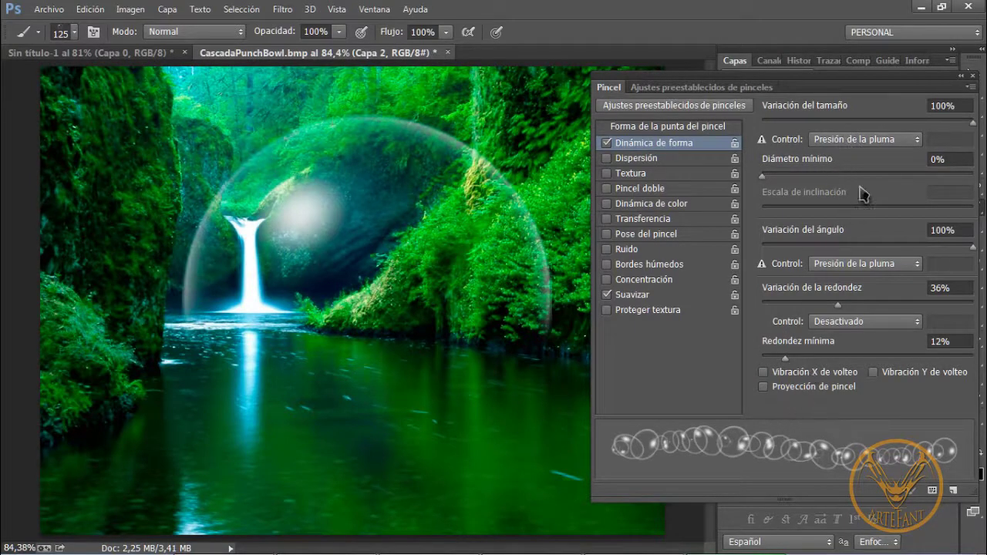
click(856, 140)
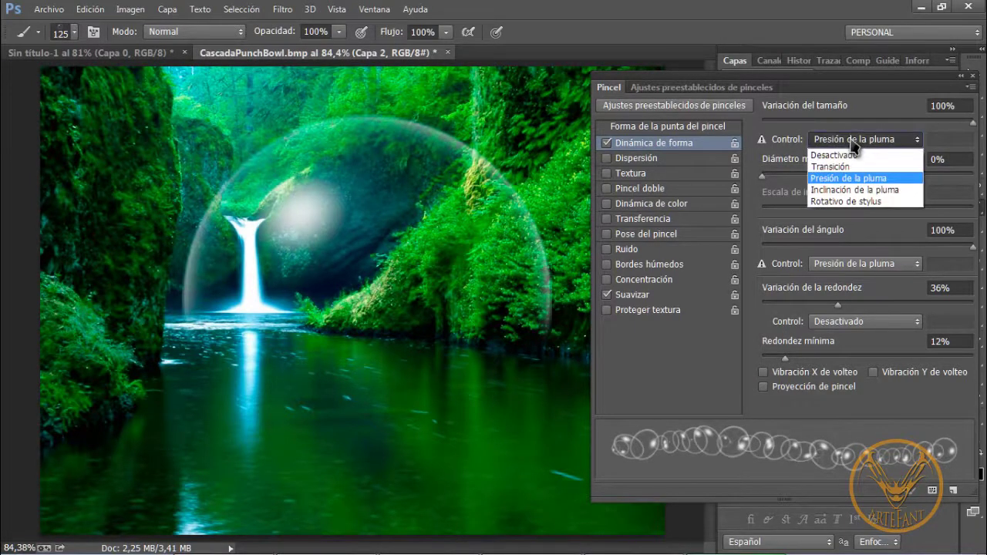
click(832, 166)
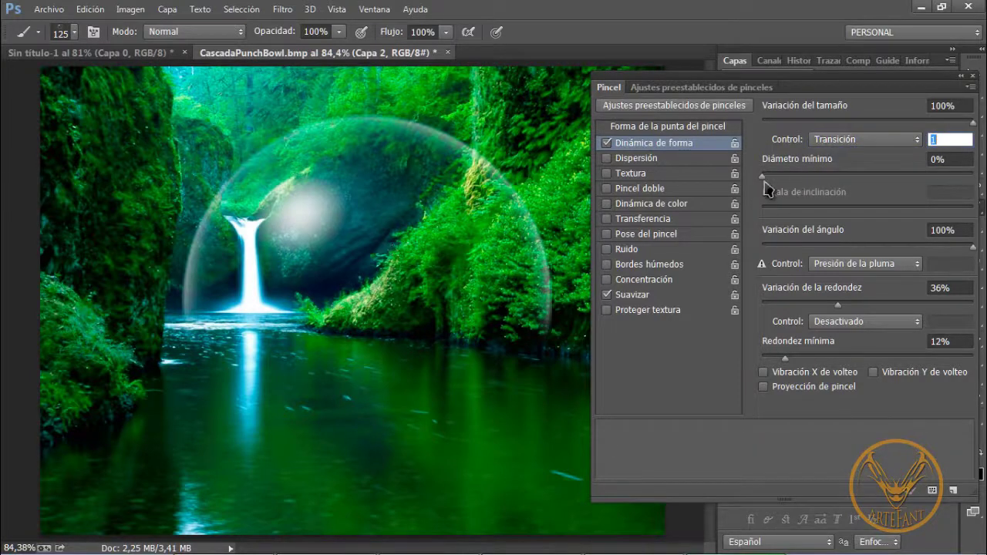
drag(763, 179, 891, 185)
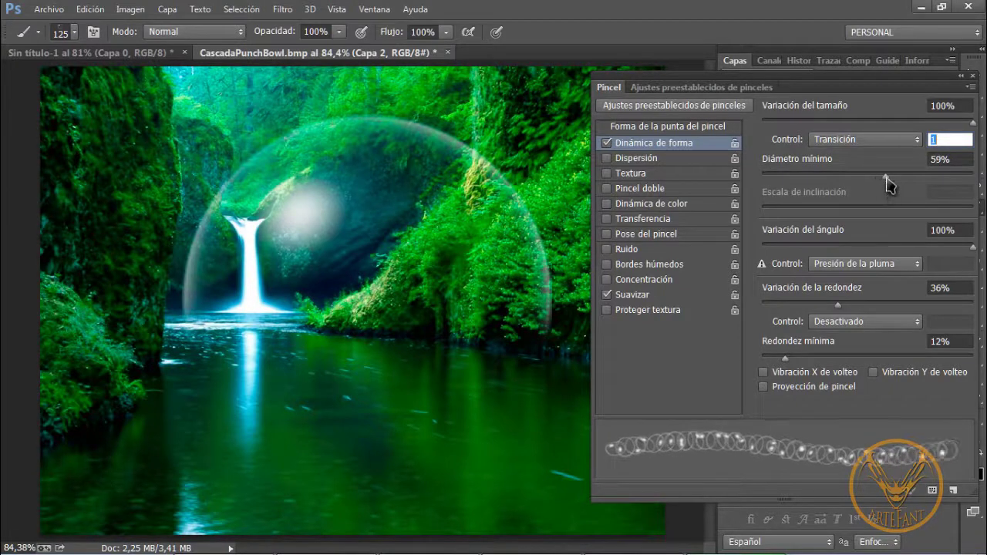
- Set the brush's angle control to Transición and its roundness variation to 49%
click(860, 264)
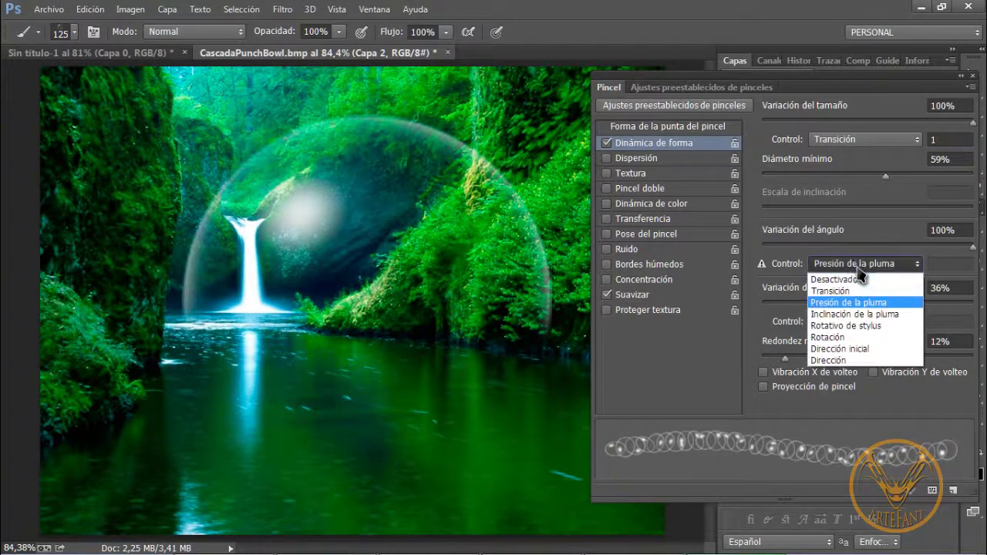
click(841, 293)
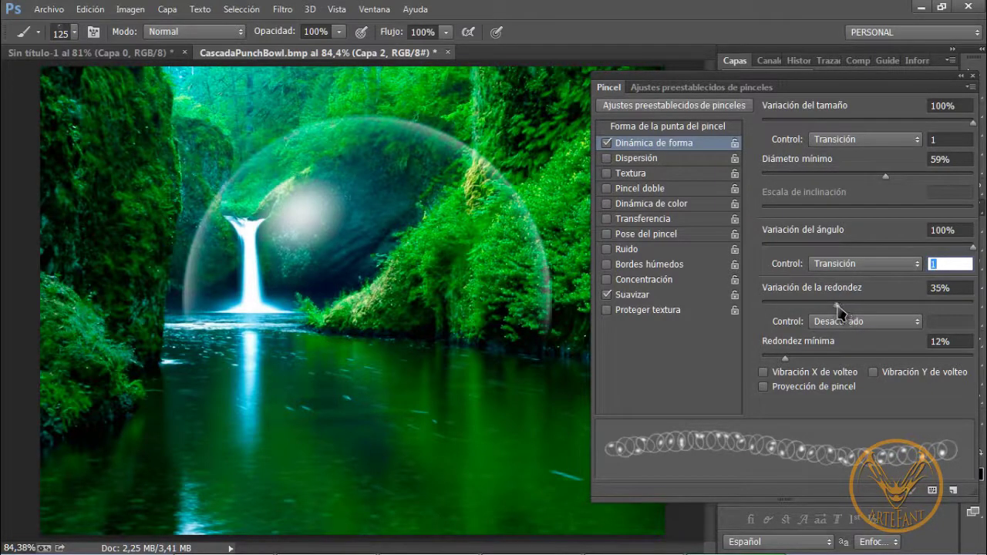
drag(838, 309, 867, 302)
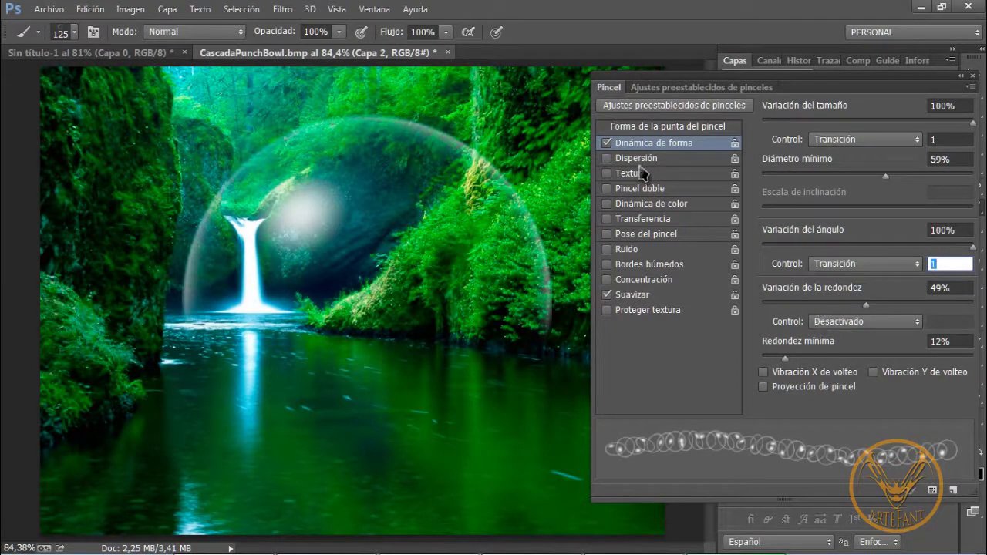
- Enable Dispersión for the bubble brush and set its Transición control to 4
click(607, 158)
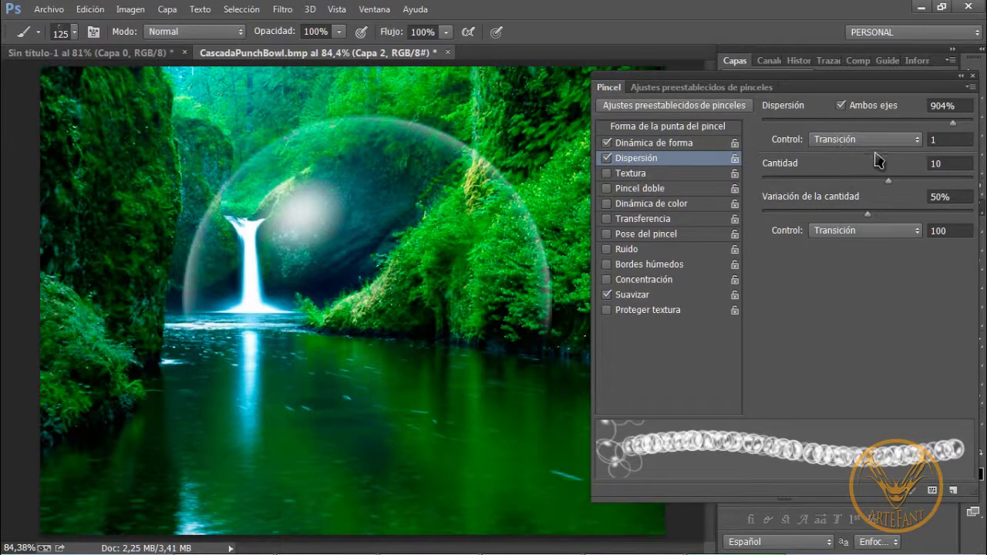
click(935, 143)
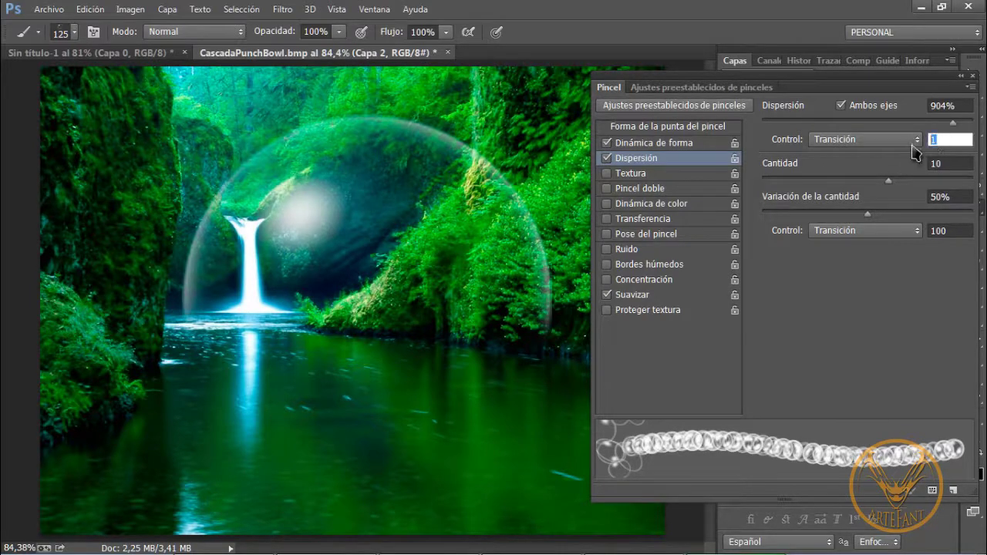
text(4)
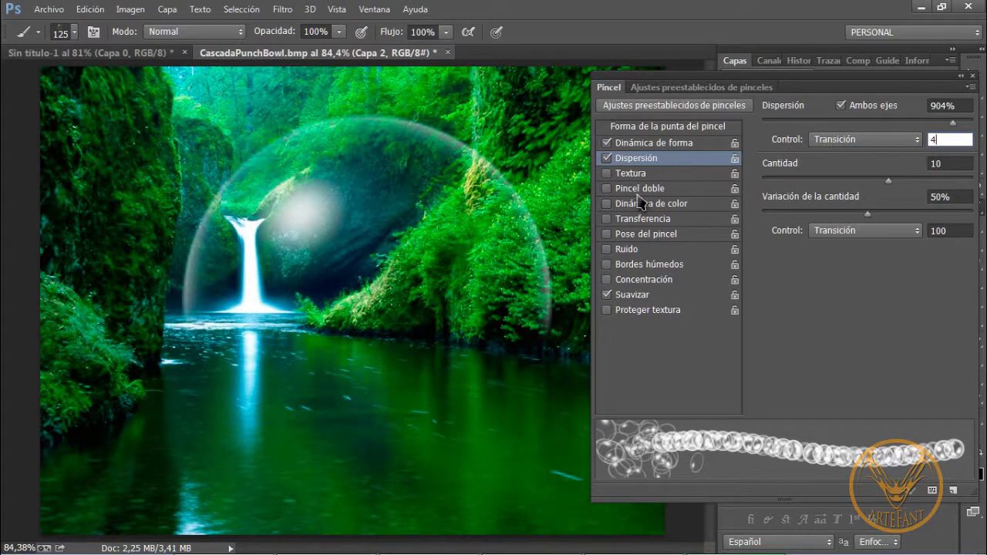
- Increase the bubble brush tip's spacing to 93%
click(656, 145)
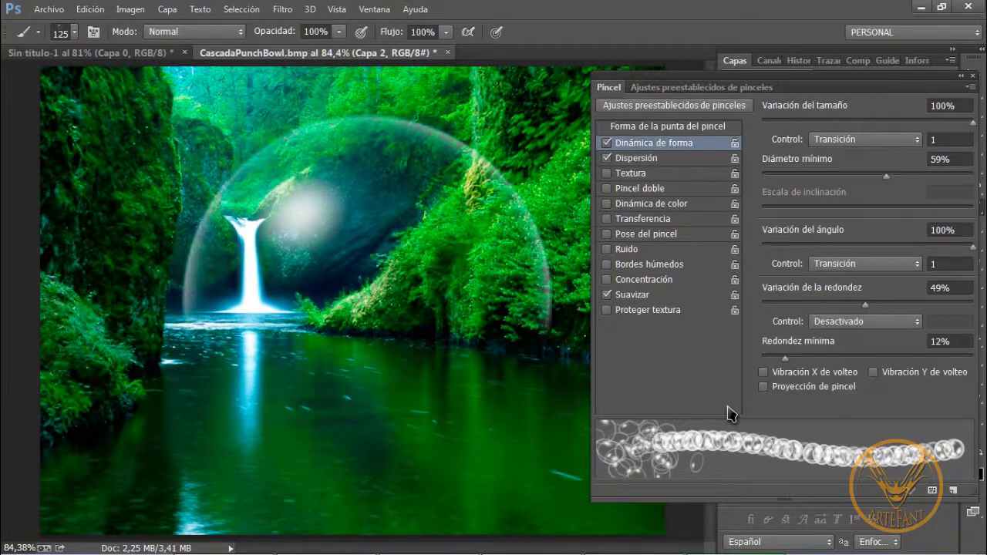
click(655, 127)
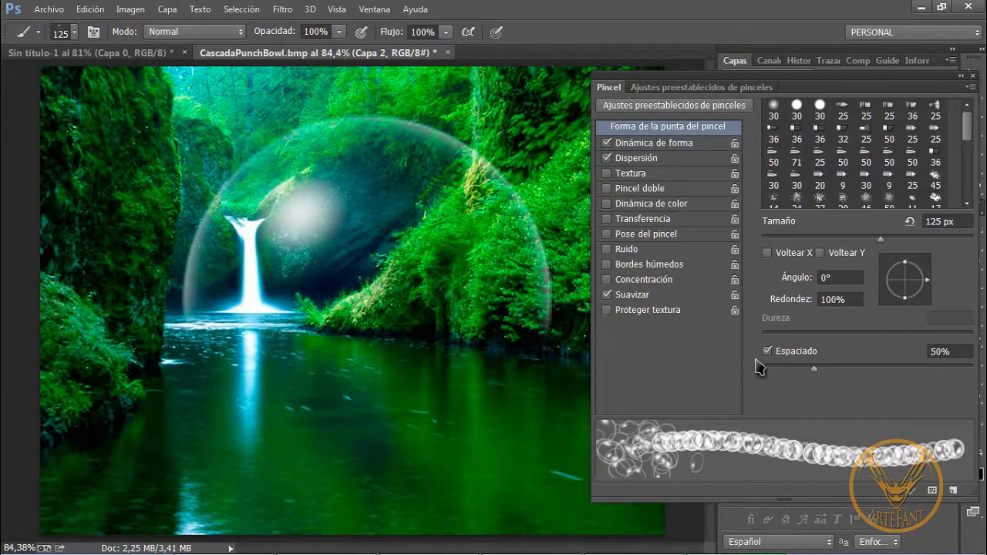
drag(812, 368, 861, 364)
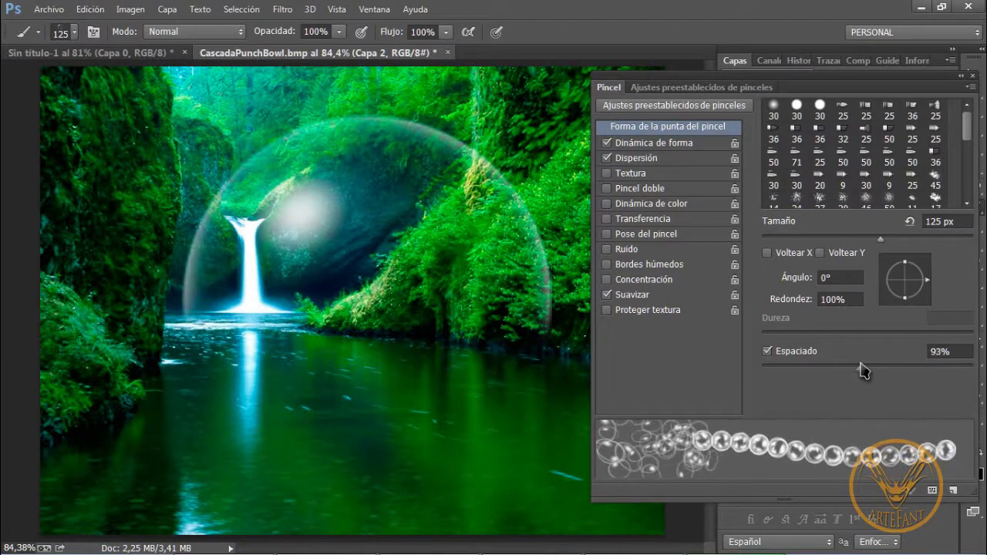
- Turn off Dinámica de forma and reduce the scattering's Cantidad to 4
click(647, 145)
click(607, 143)
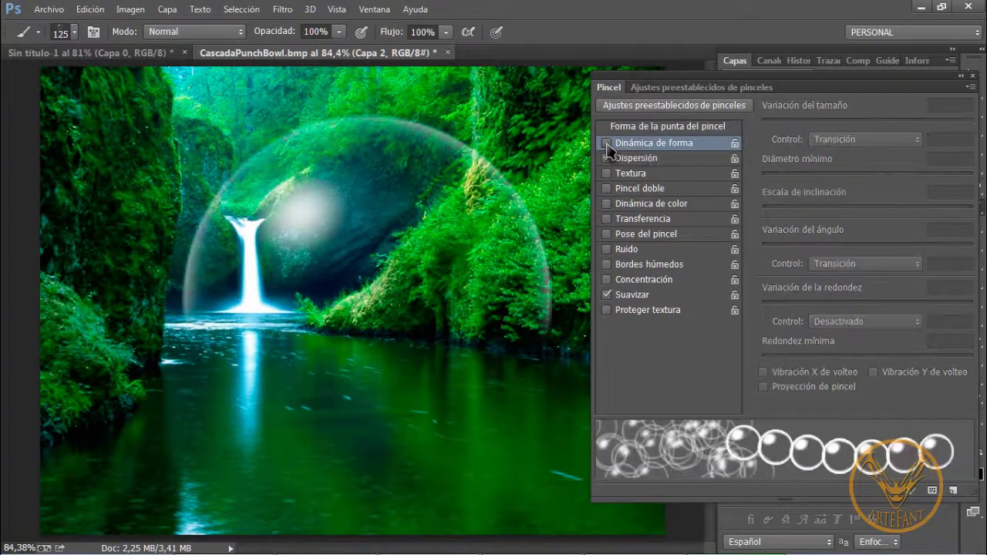
click(637, 159)
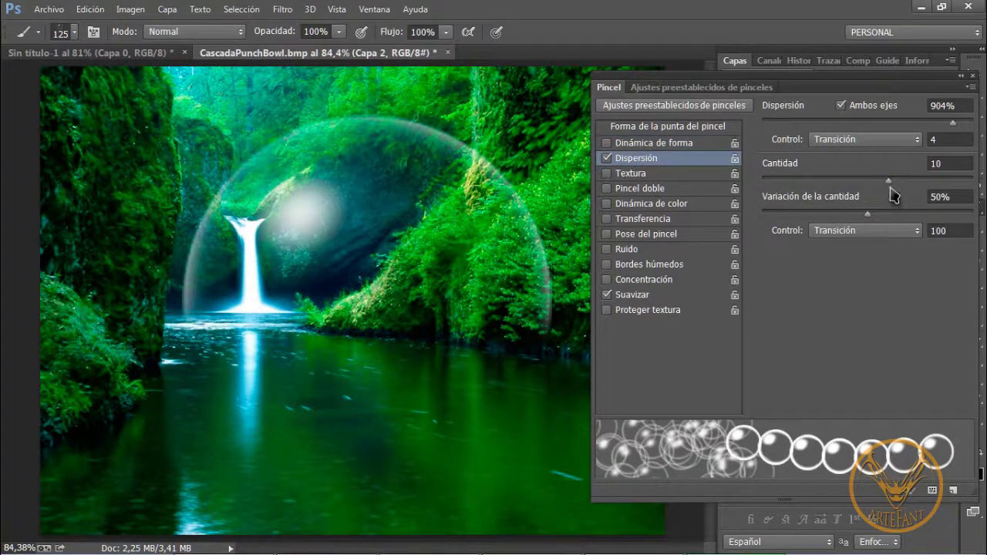
mouse_move(889, 182)
mouse_down()
mouse_move(779, 184)
mouse_move(918, 189)
mouse_move(760, 199)
mouse_move(807, 197)
mouse_up()
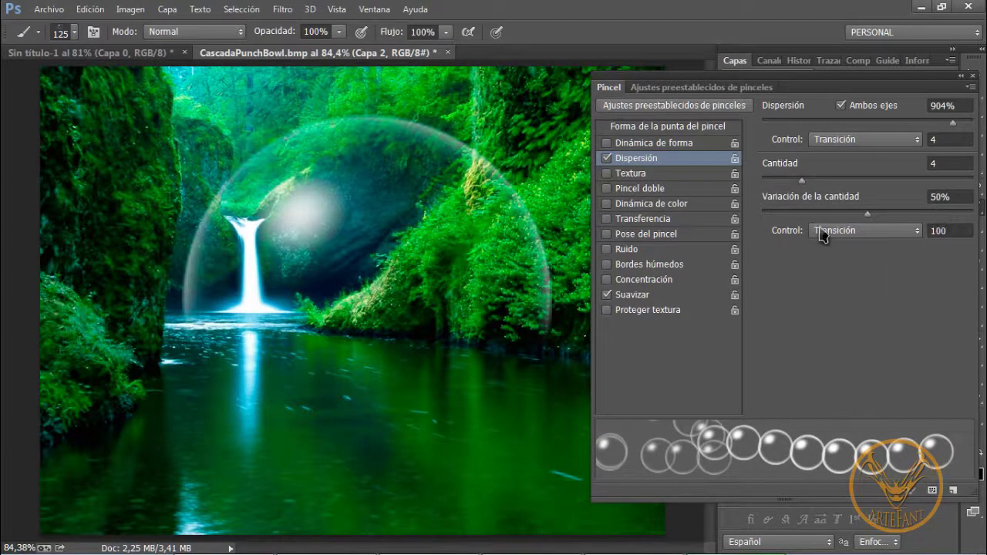
- Try the scattered bubble brush on Capa 2 at 125 px and 45 px, and undo the test marks
click(332, 316)
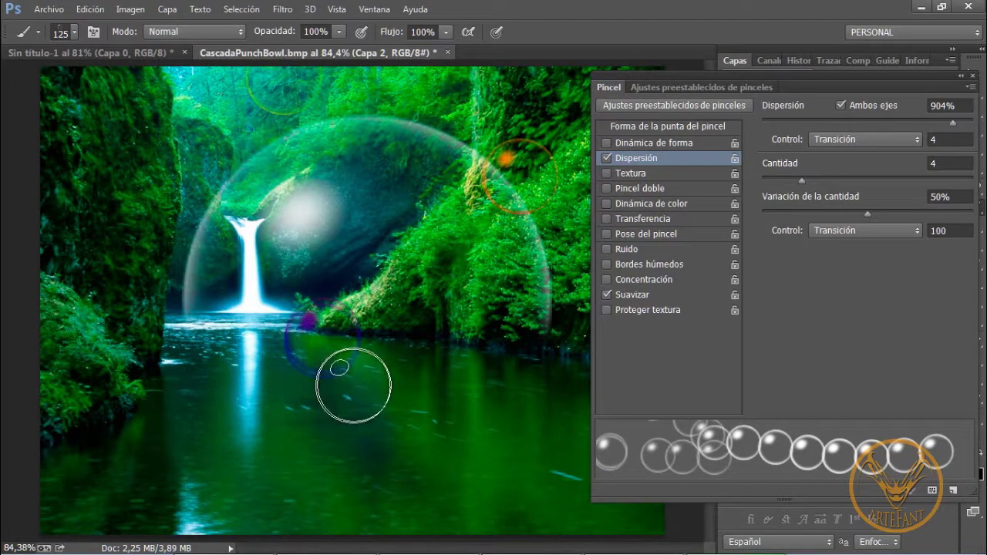
key(ctrl+z)
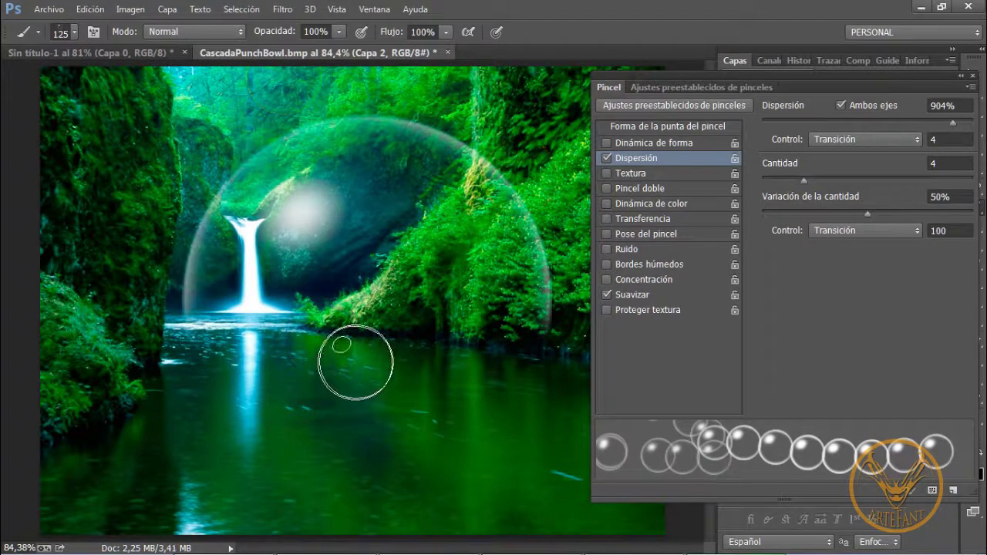
key(bracketleft)
key(bracketleft)
key(bracketleft)
key(bracketleft)
key(bracketleft)
key(bracketleft)
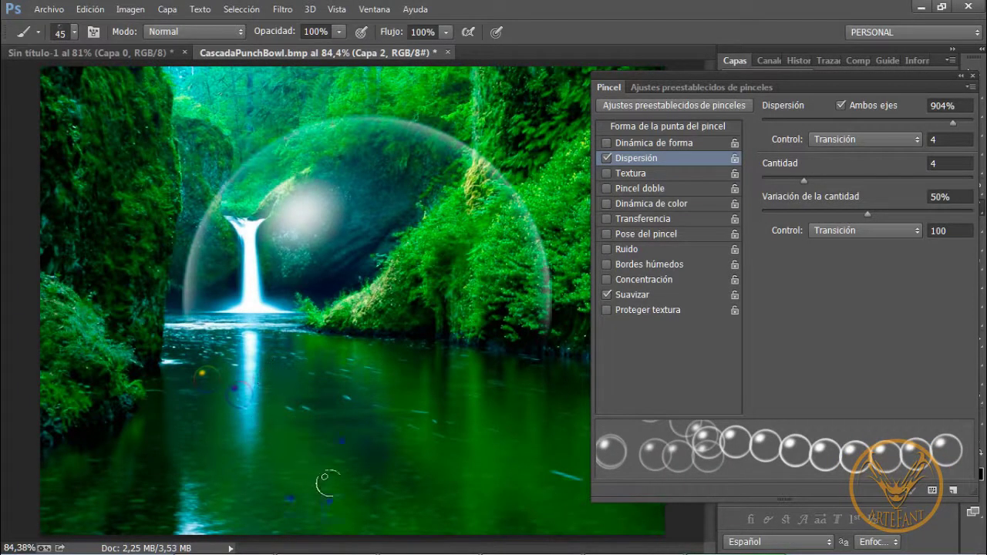
drag(325, 480, 349, 481)
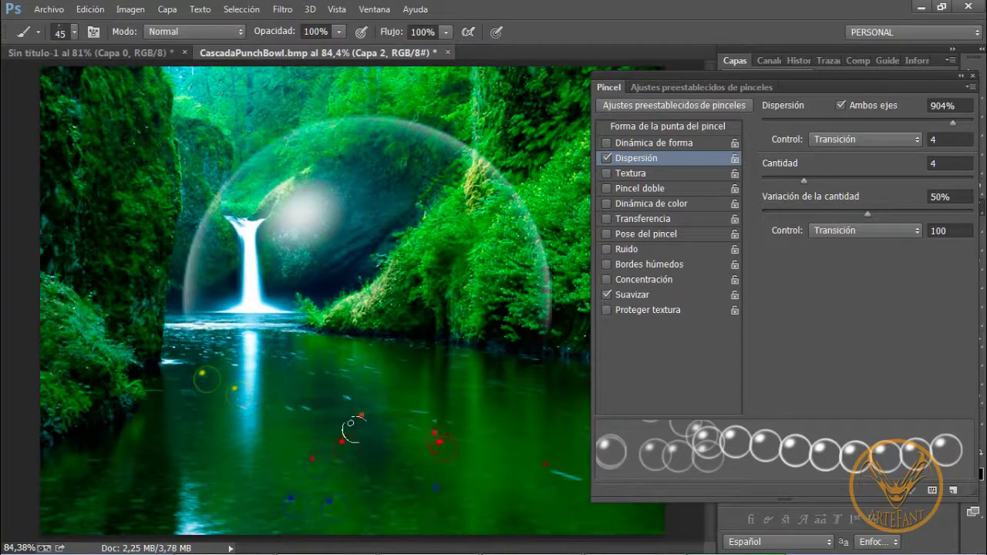
key(ctrl+alt+z)
key(ctrl+alt+z)
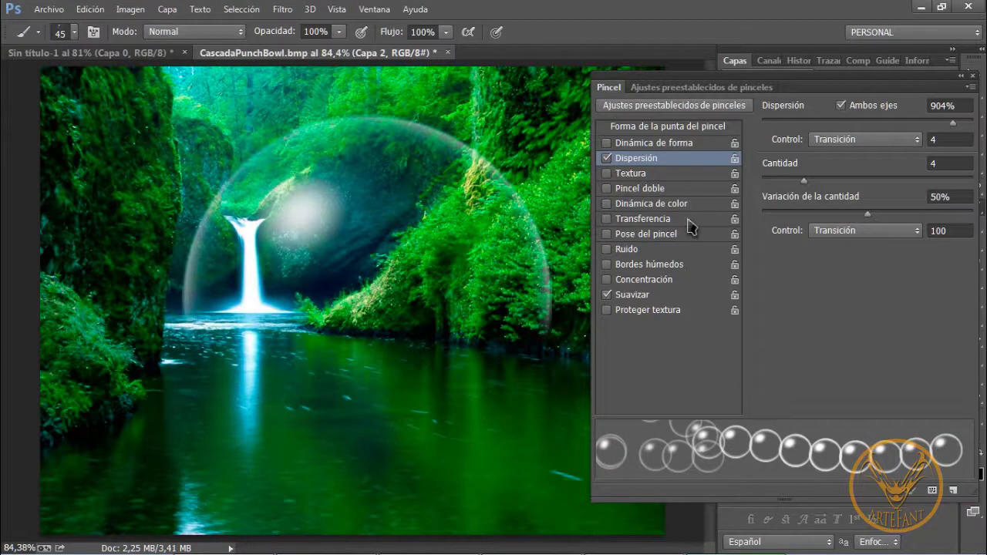
- Re-enable Dinámica de forma with a 66% minimum diameter, and set the roundness control to Transición with a 64% minimum roundness
click(655, 144)
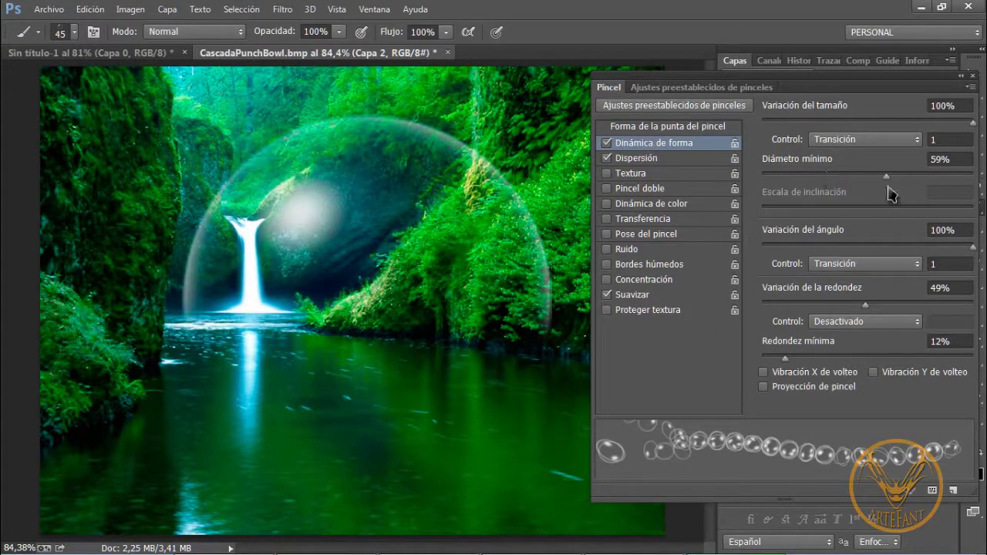
mouse_move(888, 183)
mouse_down()
mouse_move(837, 187)
mouse_move(915, 182)
mouse_move(894, 185)
mouse_move(904, 185)
mouse_up()
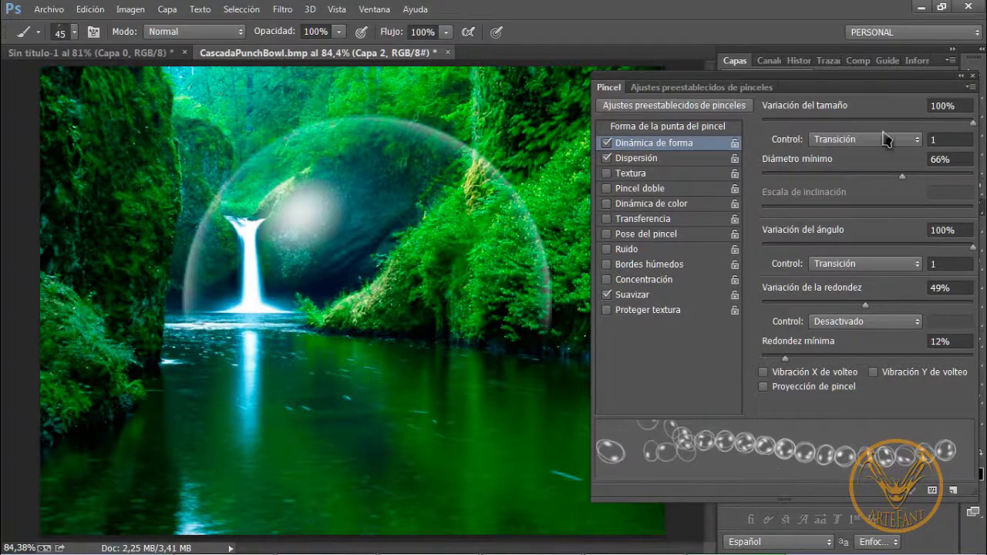
click(830, 327)
click(837, 347)
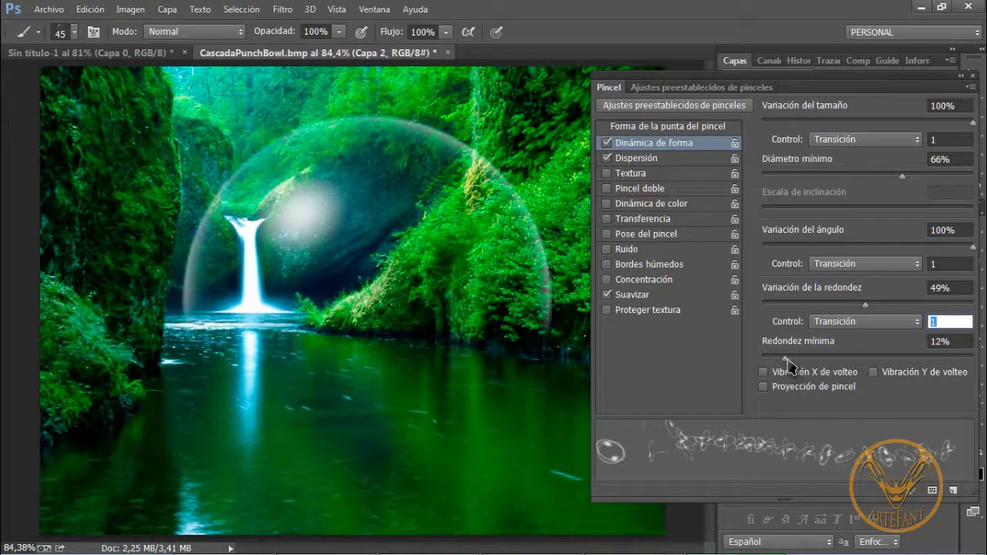
mouse_move(787, 361)
mouse_down()
mouse_move(941, 364)
mouse_move(875, 364)
mouse_move(896, 363)
mouse_up()
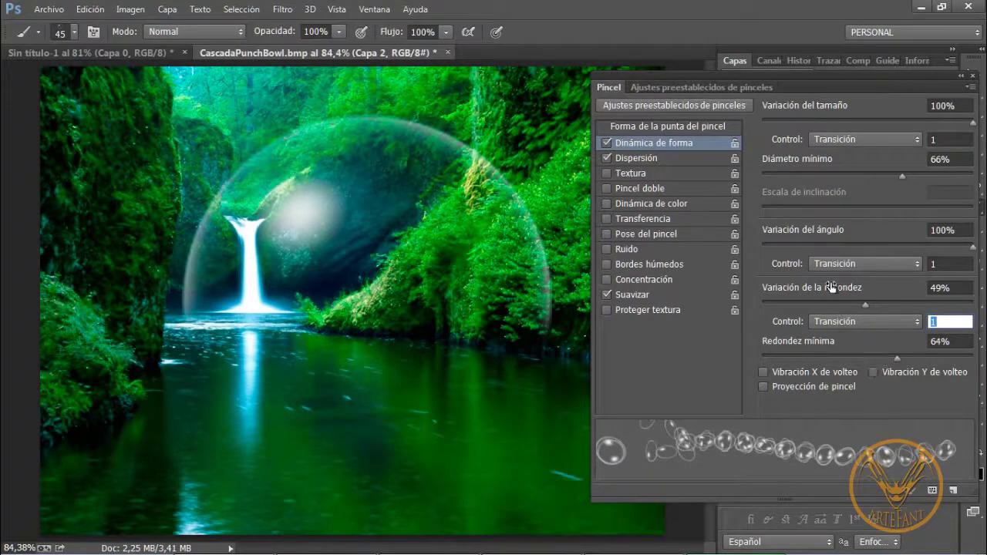
- Enlarge the brush to 150 px and stamp scattered bubbles over the water and around the waterfall on Capa 2
click(640, 160)
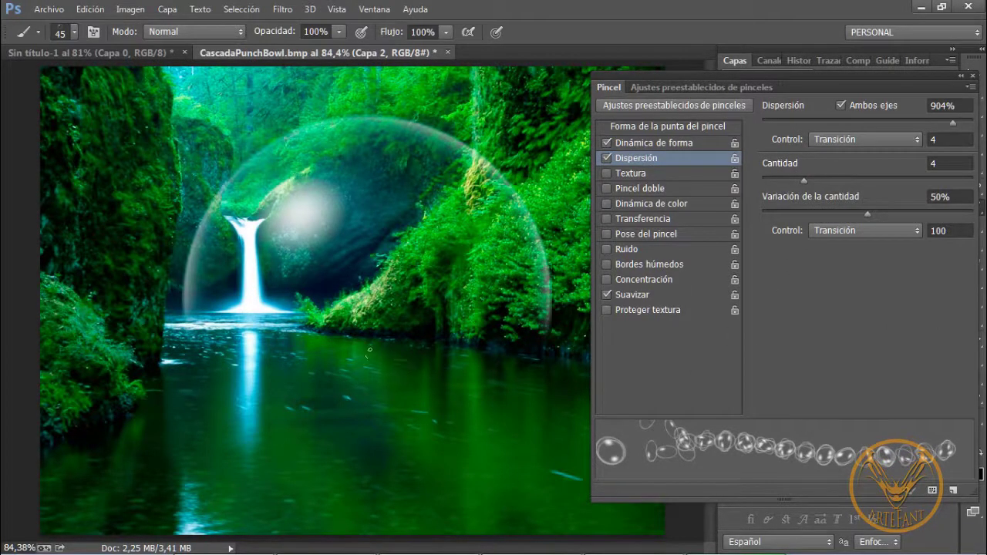
key(bracketright)
key(bracketright)
key(bracketright)
key(bracketright)
key(bracketright)
key(bracketright)
key(bracketright)
key(bracketright)
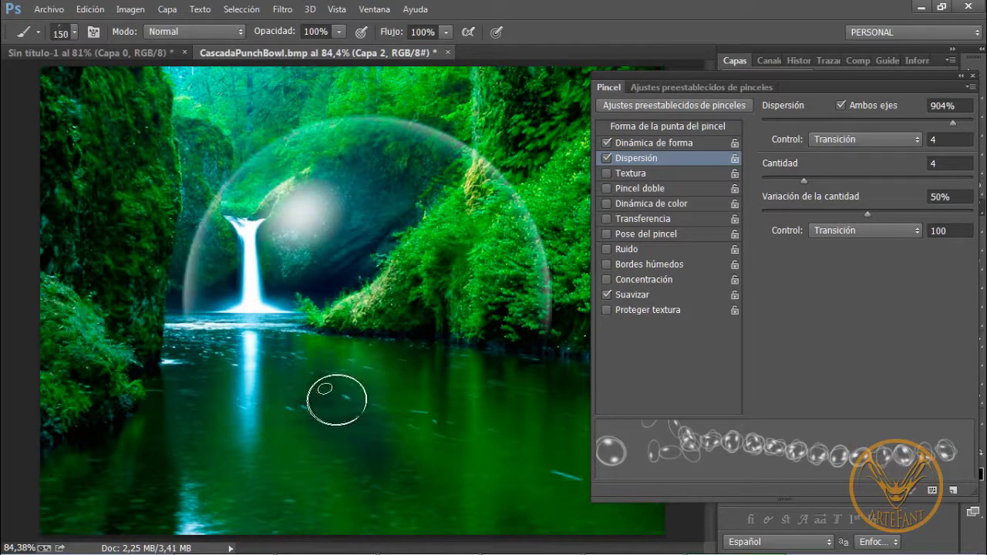
click(337, 399)
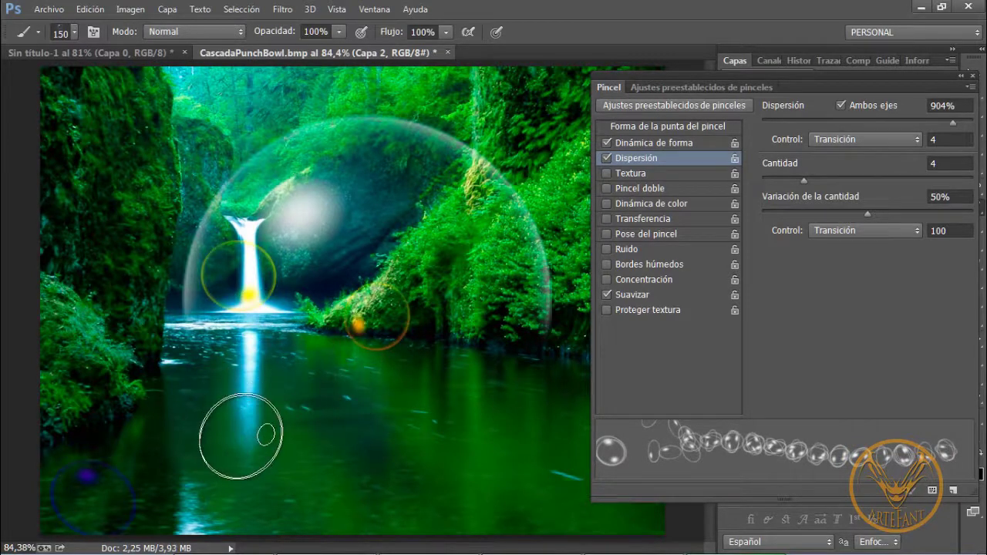
click(243, 432)
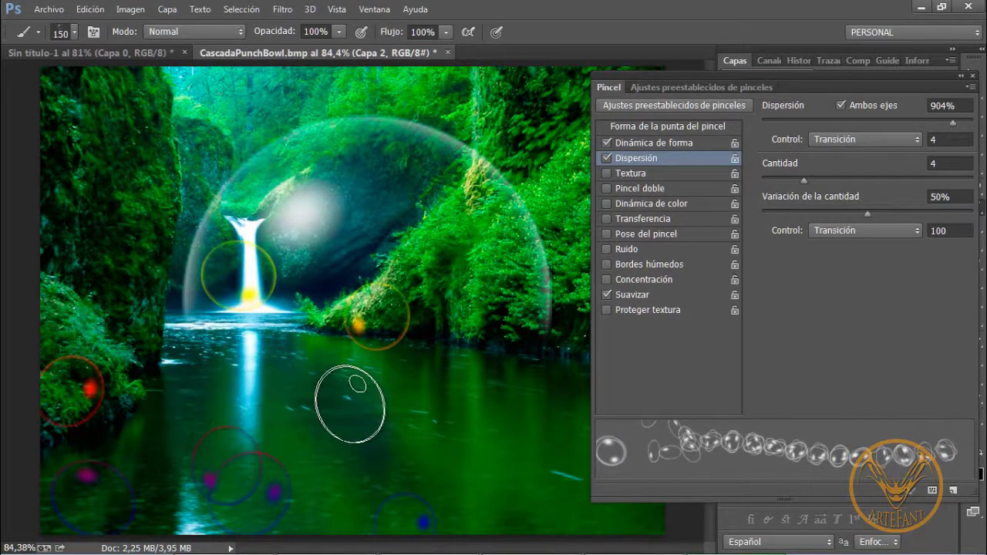
click(350, 404)
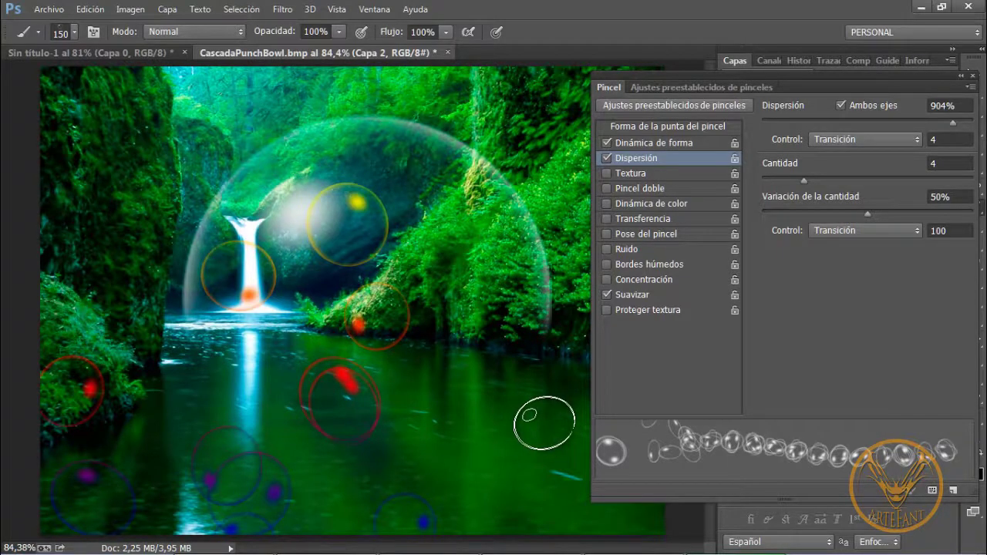
- Reduce the brush to 45 px, scatter tiny bubbles over the water, and close the brush settings
key(bracketleft)
key(bracketleft)
key(bracketleft)
key(bracketleft)
key(bracketleft)
key(bracketleft)
key(bracketleft)
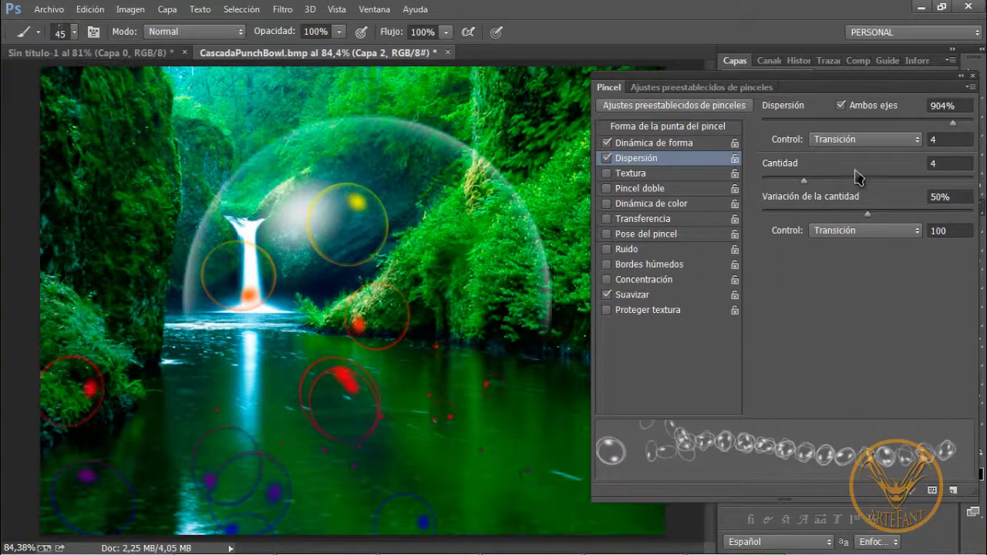
click(973, 76)
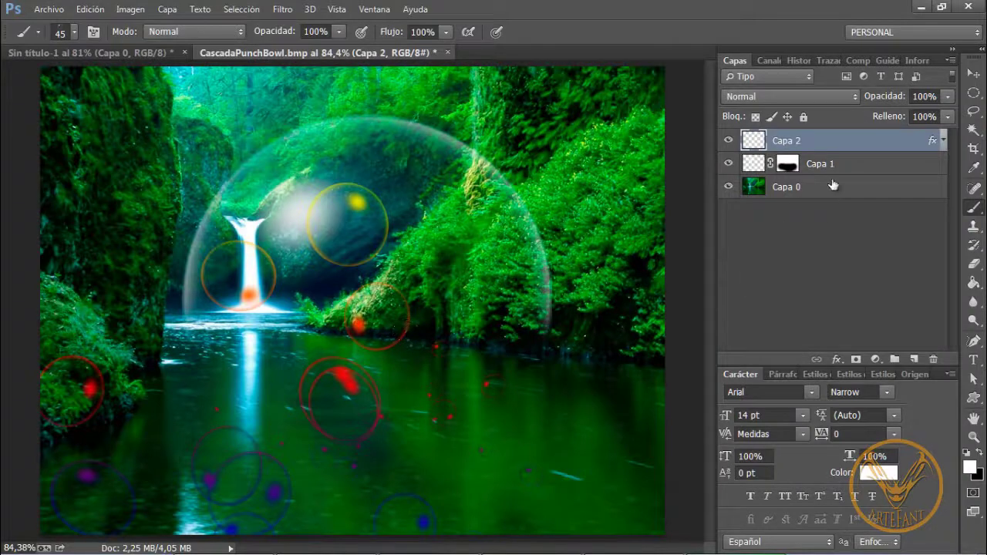
- Delete the Capa 2 layer containing the scattered coloured bubbles
right_click(855, 139)
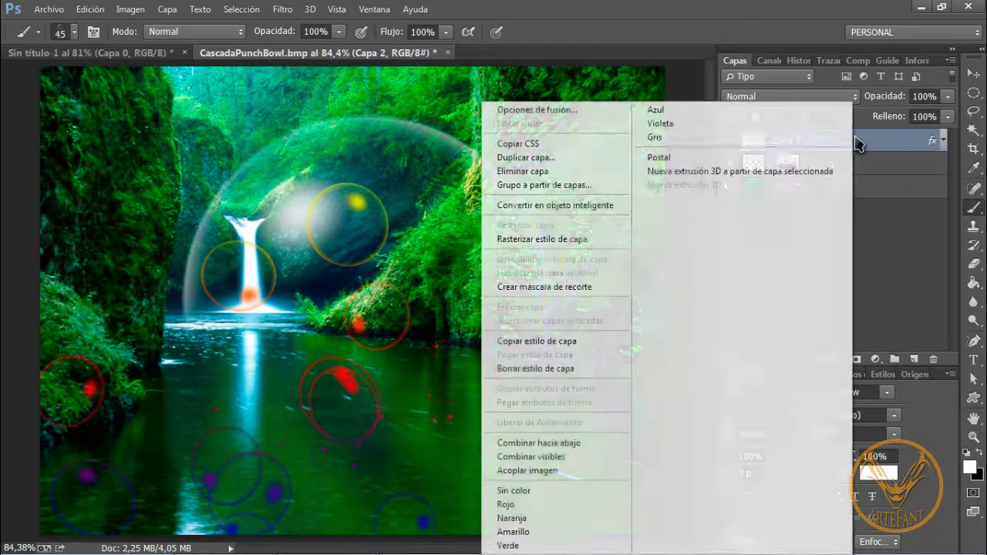
click(569, 172)
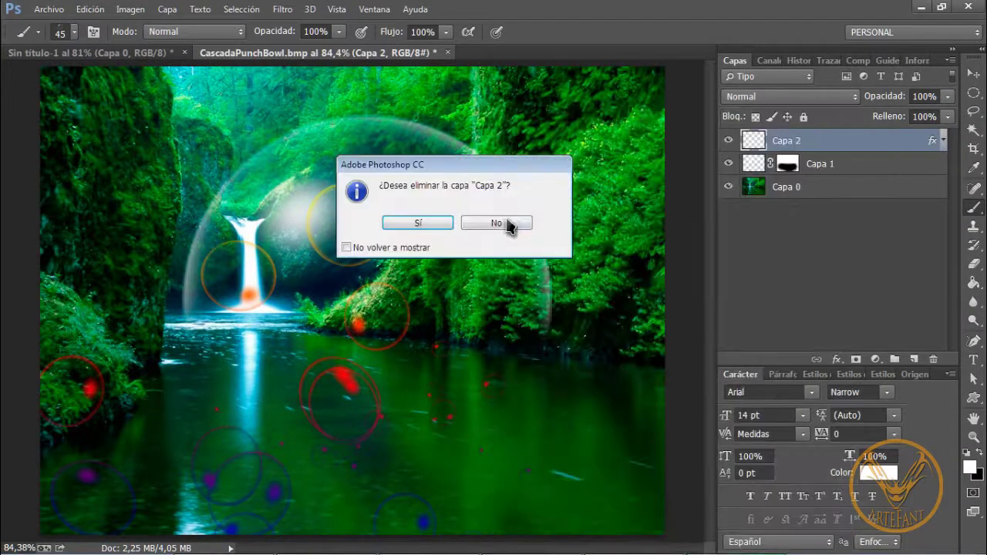
click(434, 224)
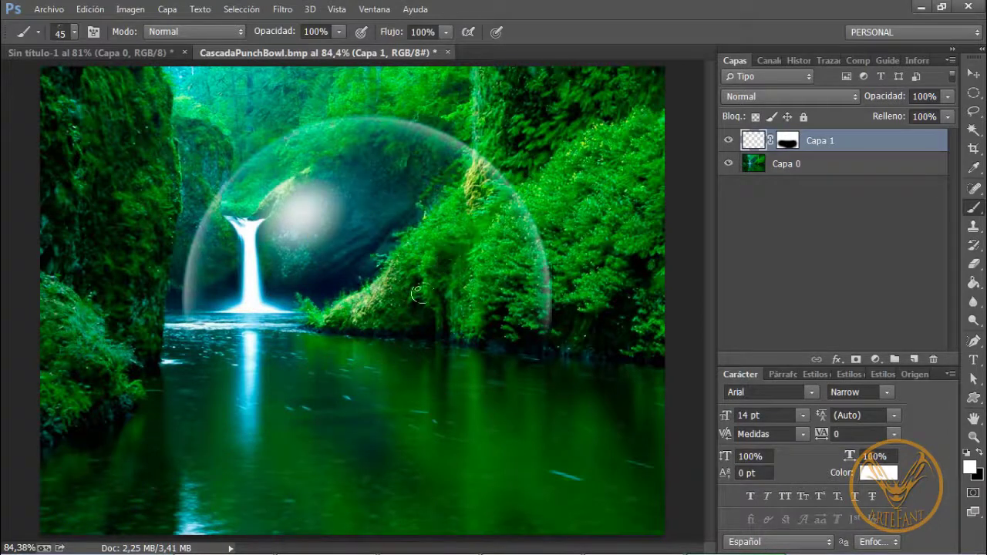
- Enlarge the brush to 125 px, disable its Dispersión and Dinámica de forma options, and close the brush settings
key(bracketright)
key(bracketright)
key(bracketright)
key(bracketright)
key(bracketright)
key(bracketright)
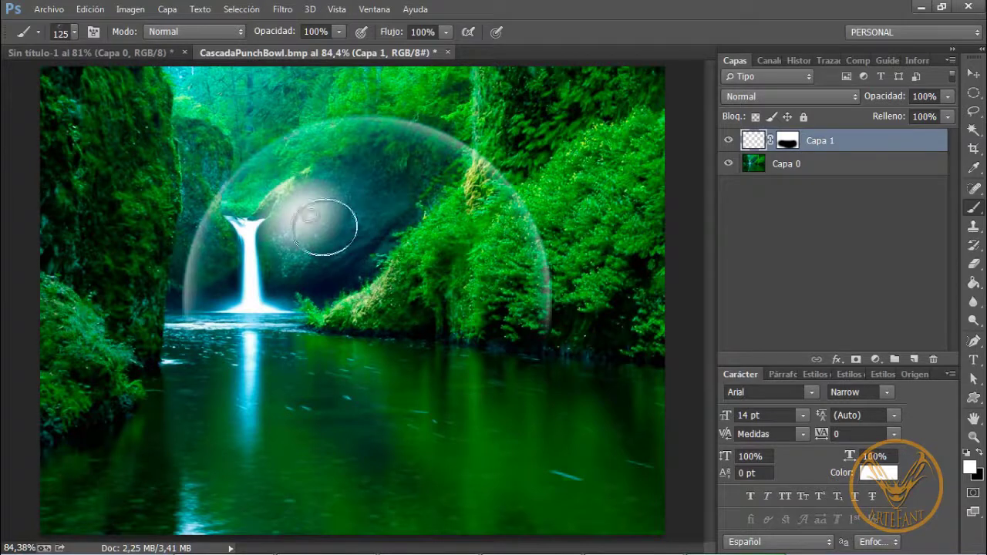
click(94, 31)
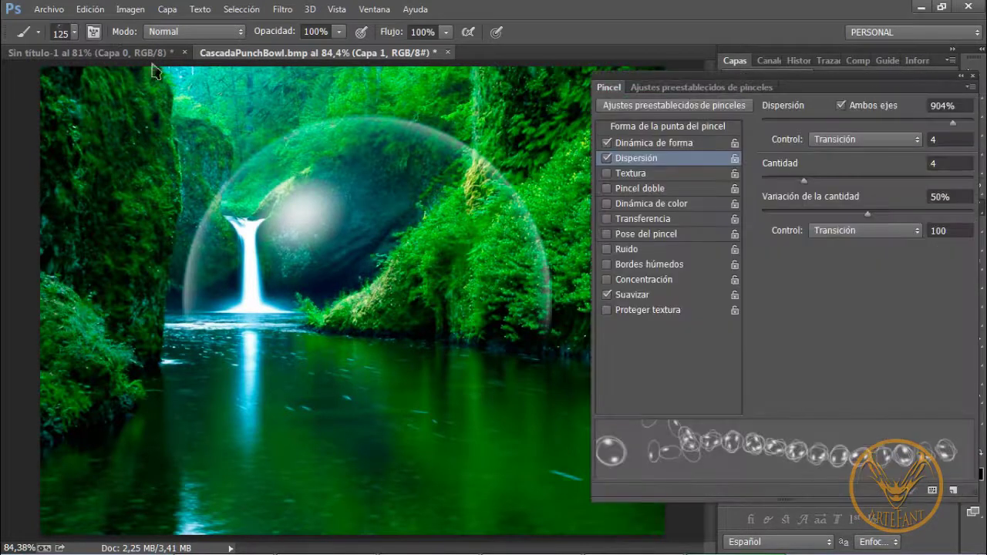
click(607, 158)
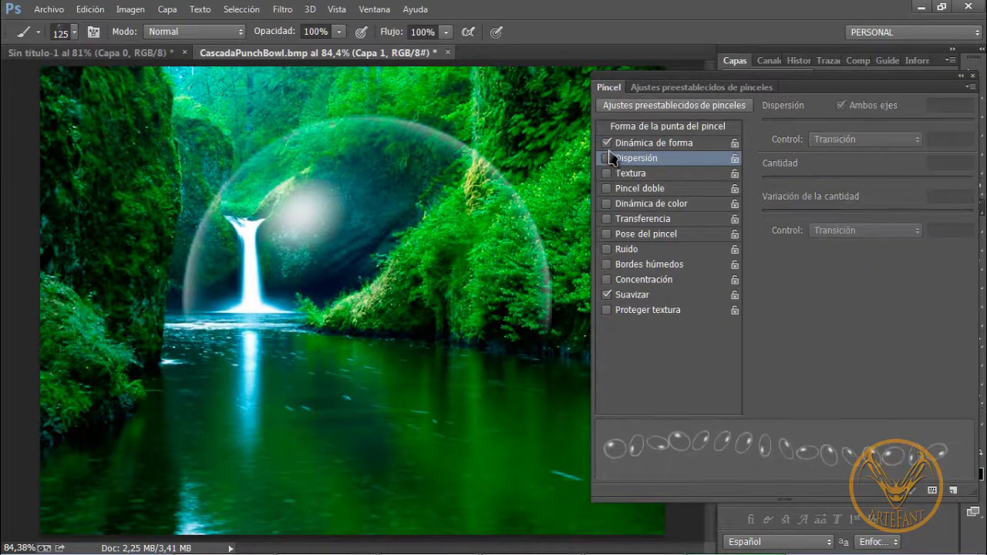
click(607, 143)
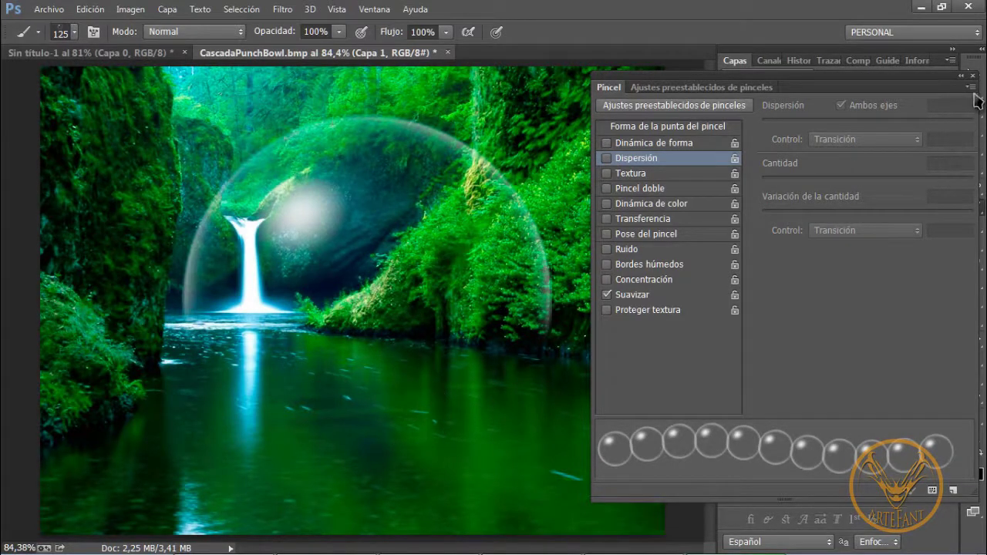
click(974, 76)
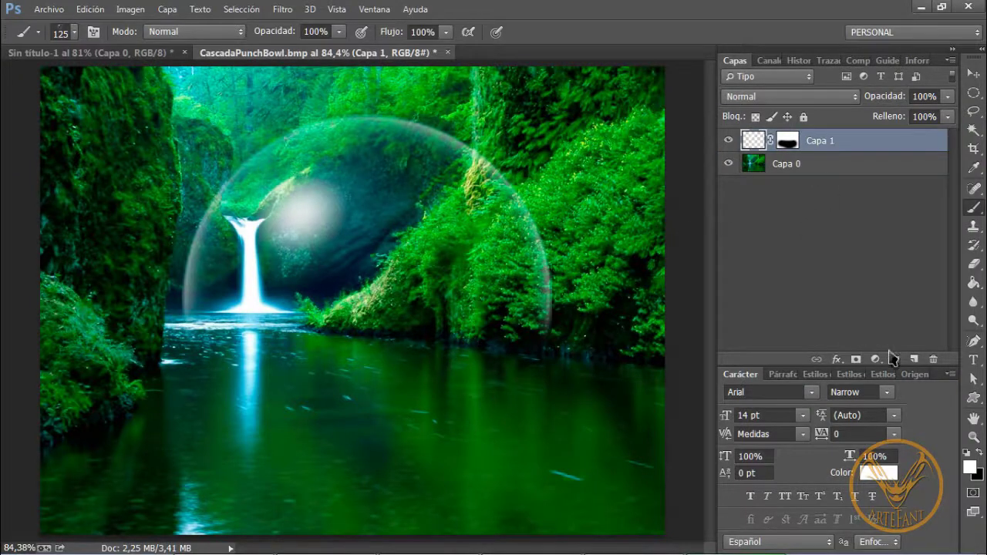
- Stamp a single 125 px bubble over the water on a new layer, and warp it with Deformar into an irregular, narrower-topped shape
click(913, 360)
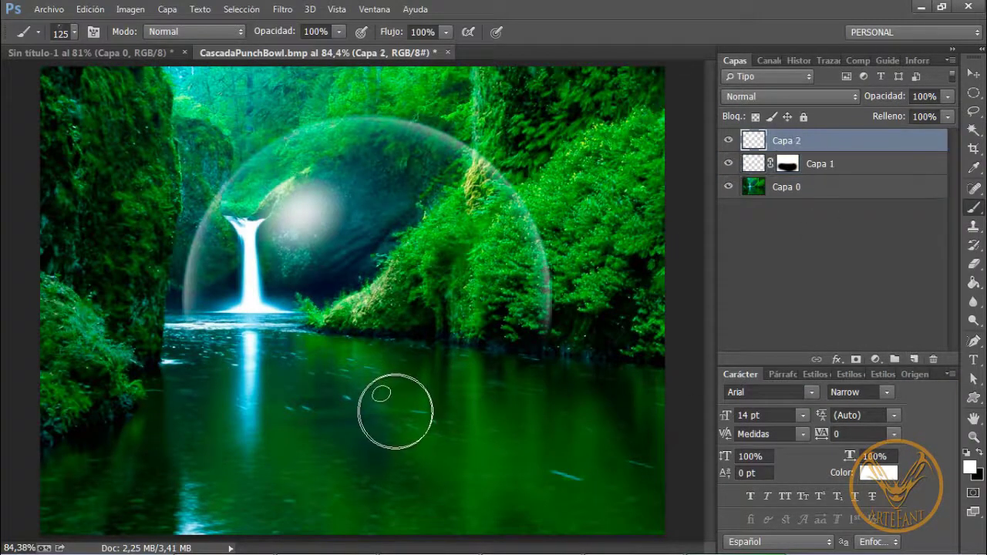
click(395, 410)
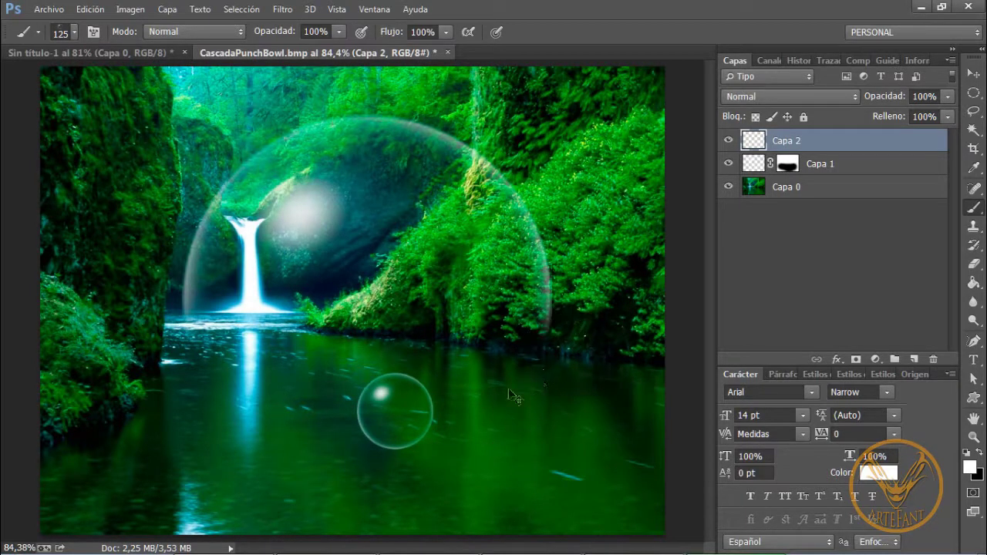
key(ctrl+t)
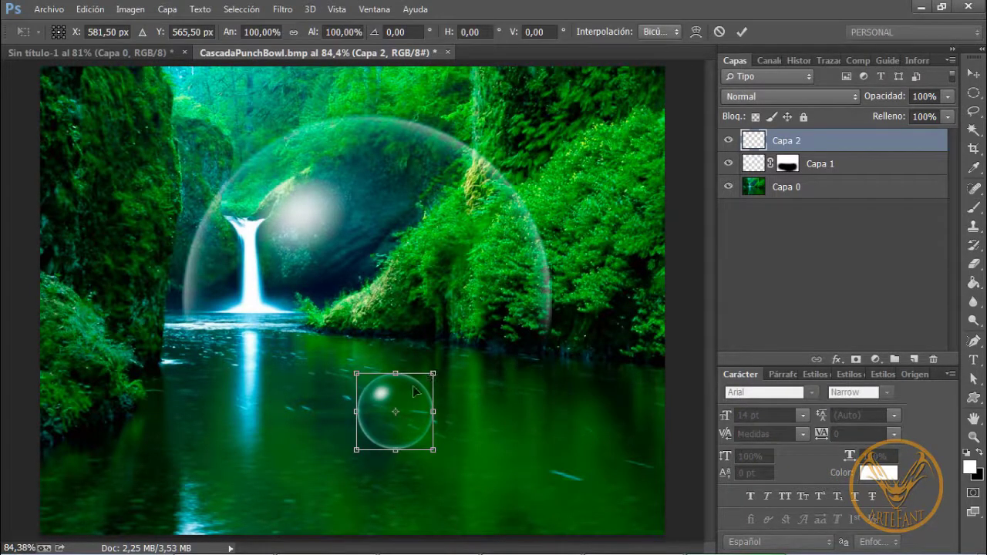
right_click(415, 393)
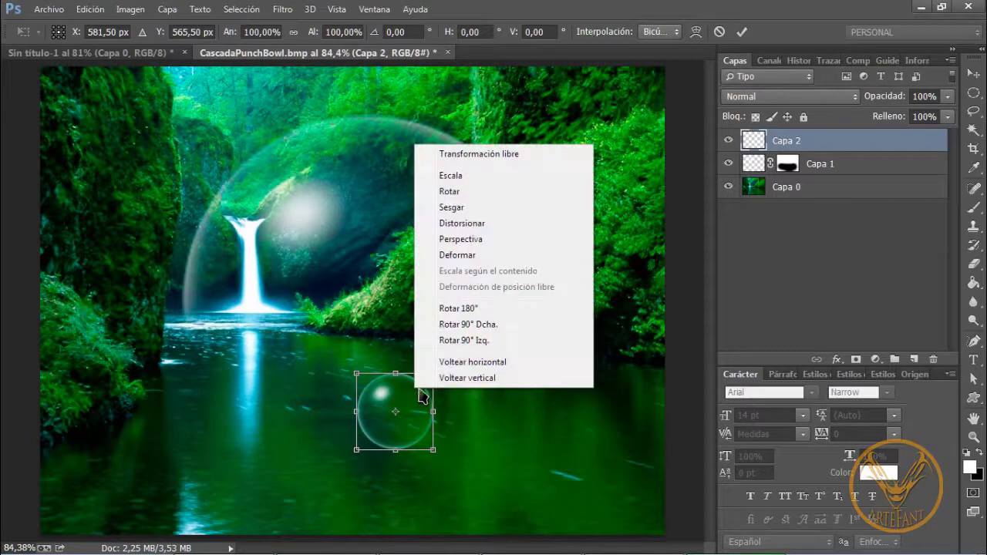
click(458, 255)
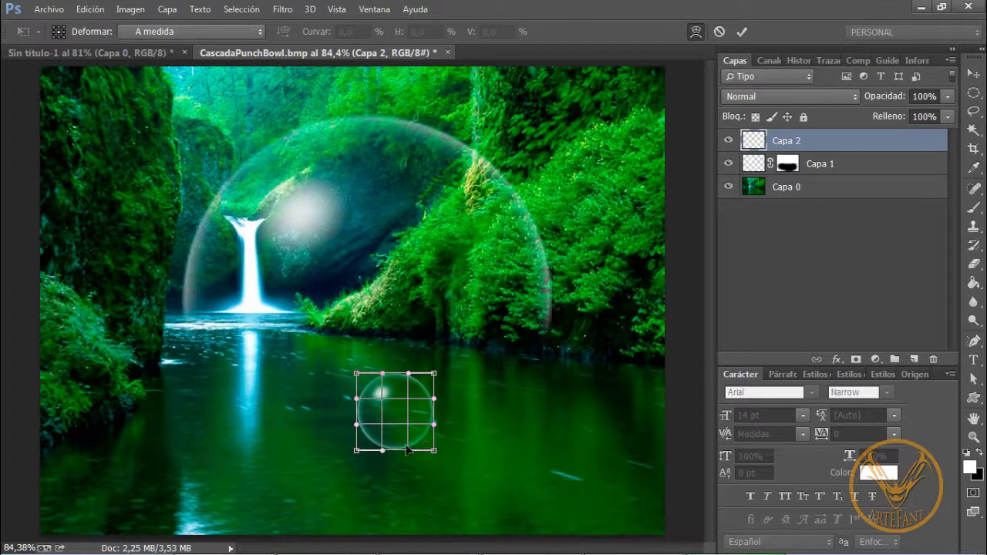
drag(435, 375, 418, 373)
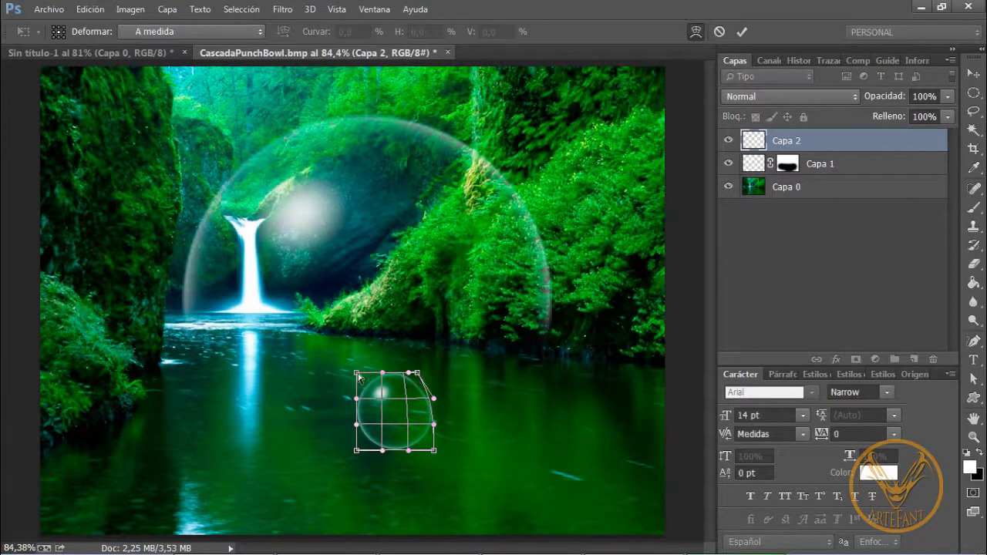
drag(359, 373, 381, 374)
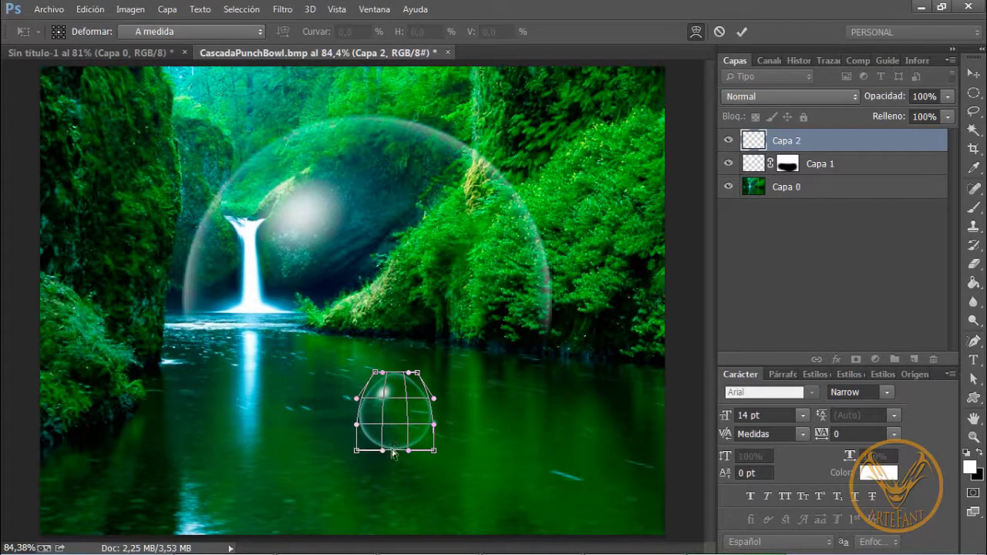
drag(394, 454, 397, 465)
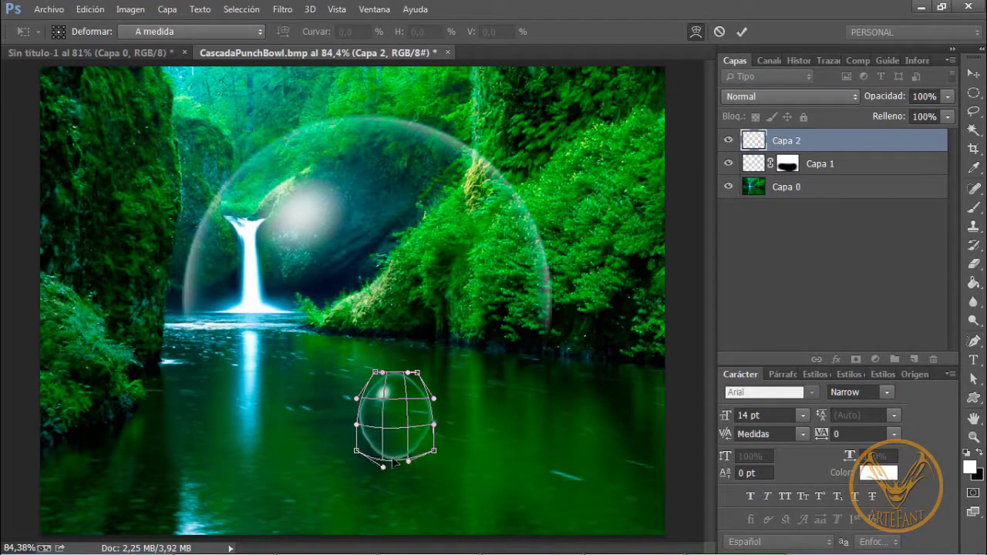
key(Return)
key(b)
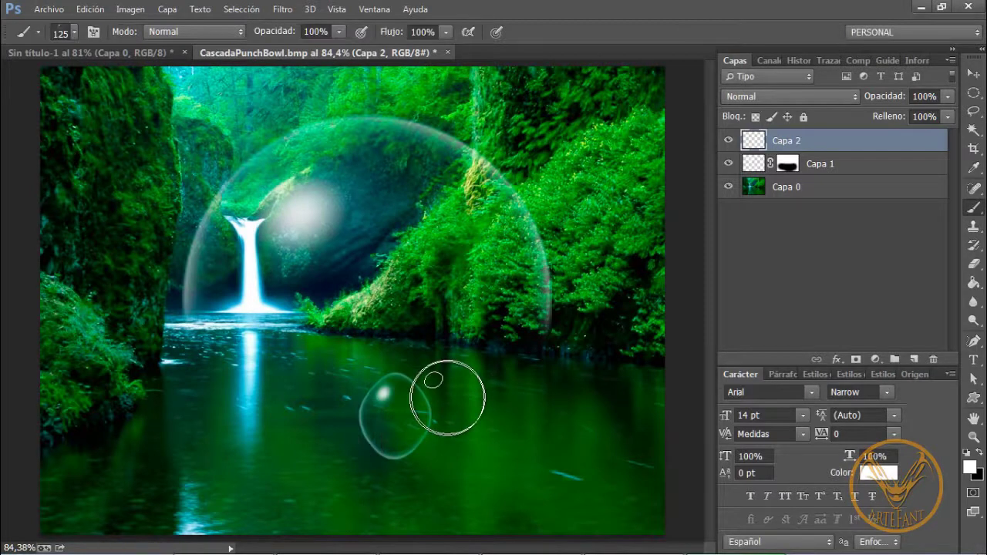
- Move the warped bubble up to the far shoreline, and delete its layer Capa 2
key(v)
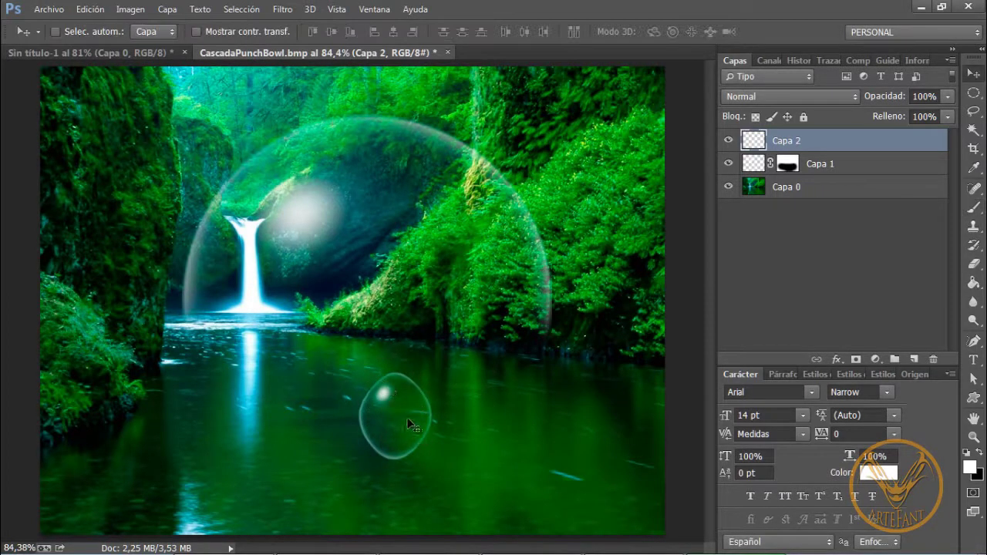
drag(408, 422, 380, 348)
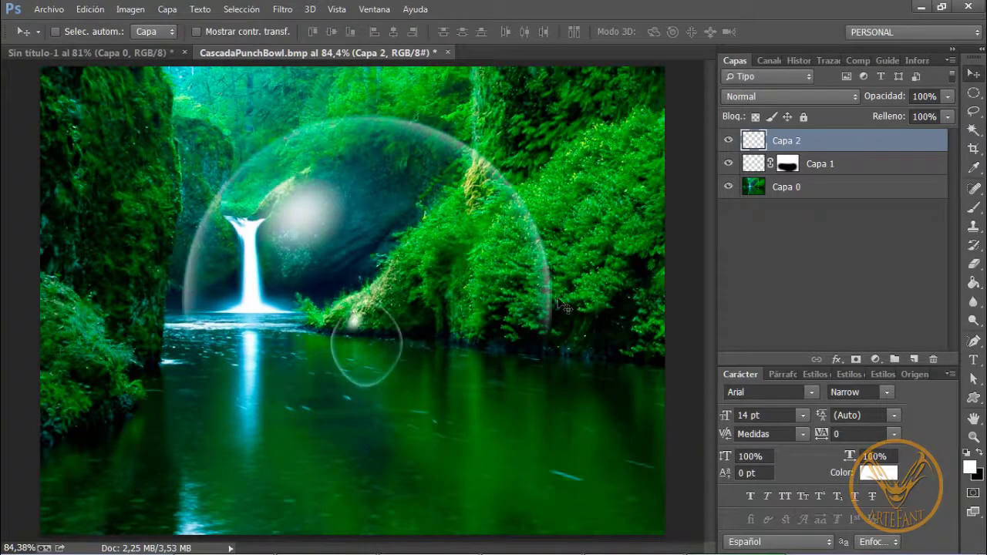
right_click(853, 147)
click(580, 171)
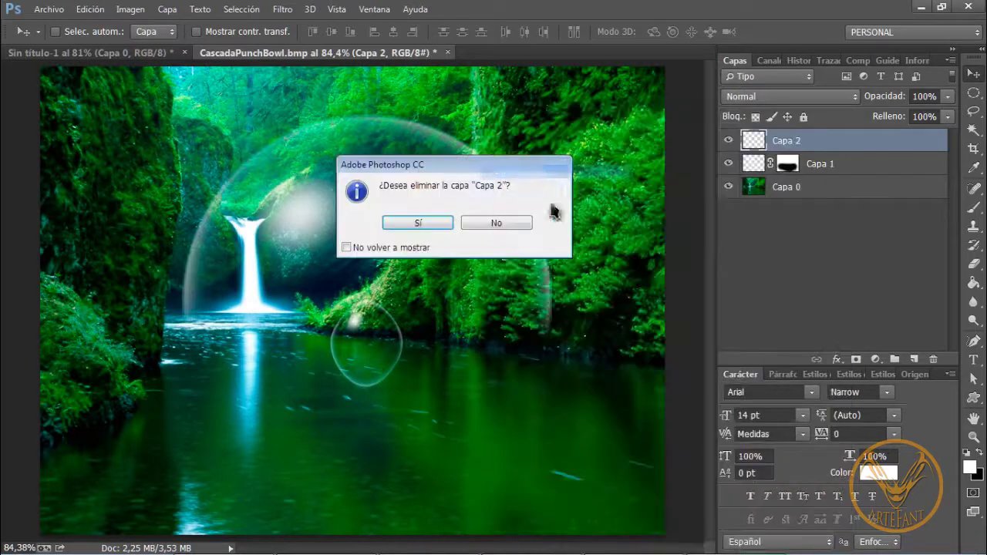
click(442, 227)
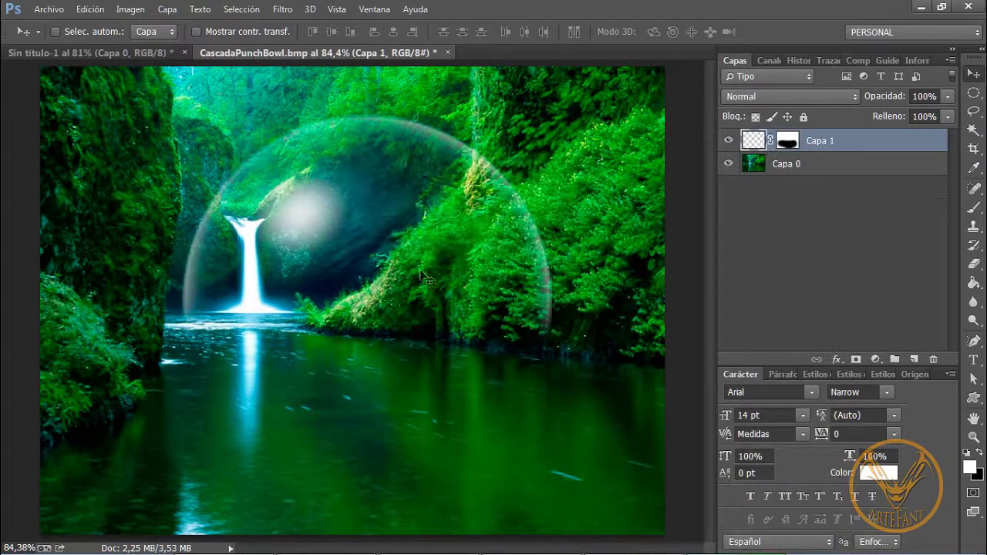
- Add a new layer above Capa 1 and brush a 125 px bubble with a 70 px bubble beside it on the water
click(974, 207)
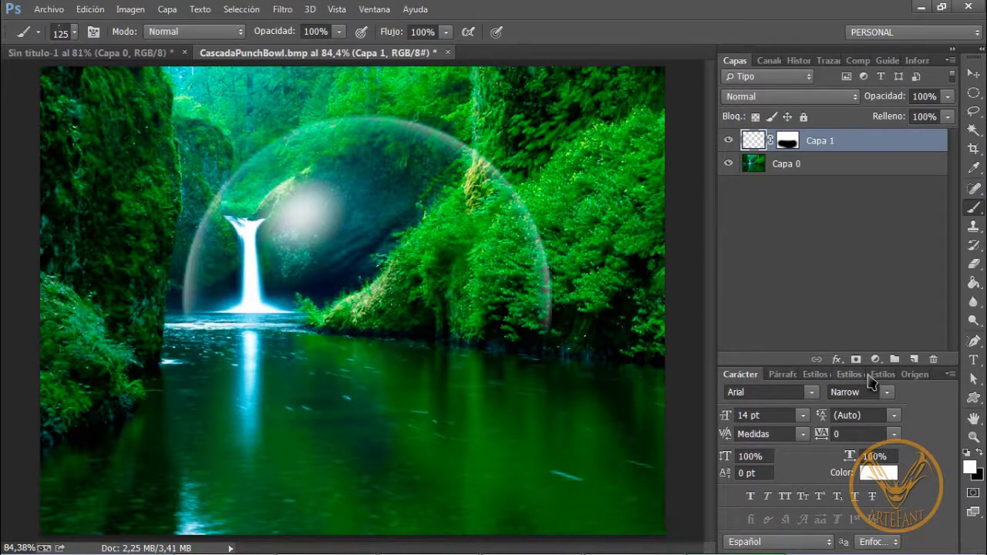
click(914, 360)
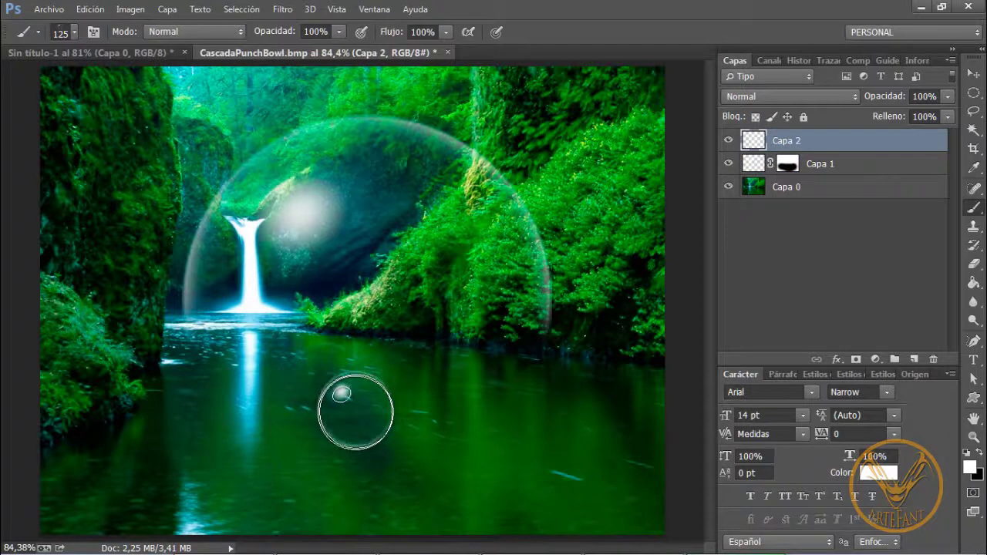
click(356, 412)
key(bracketleft)
key(bracketleft)
key(bracketleft)
key(bracketleft)
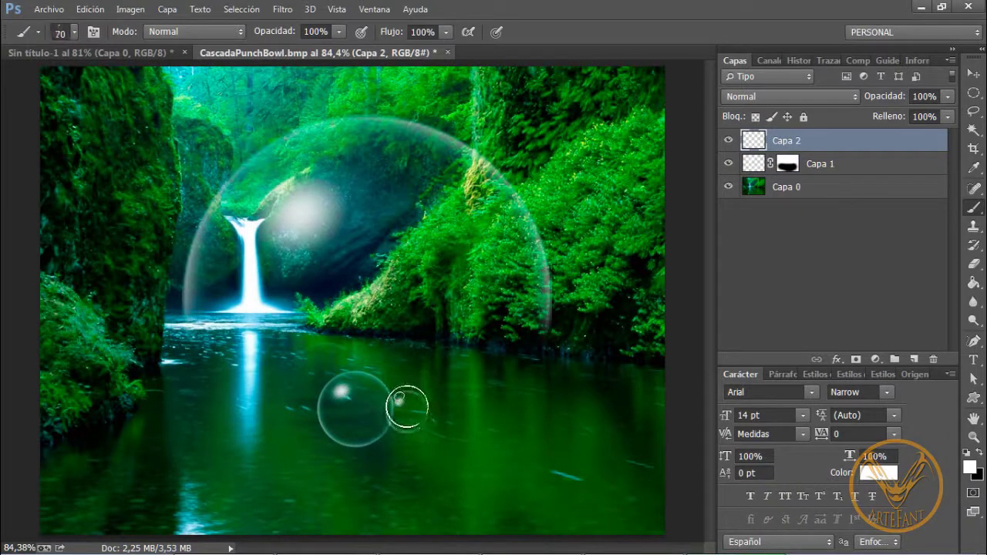
click(407, 407)
- Stamp a 125 px bubble just above the small one and a 90 px bubble just below it
key(bracketright)
key(bracketright)
key(bracketright)
key(bracketright)
click(412, 383)
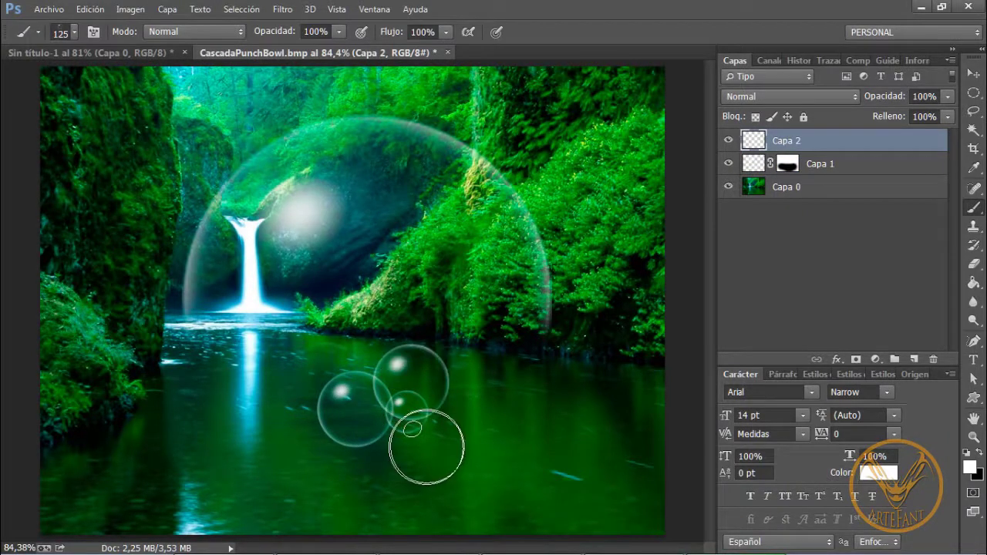
key(bracketleft)
key(bracketleft)
click(428, 450)
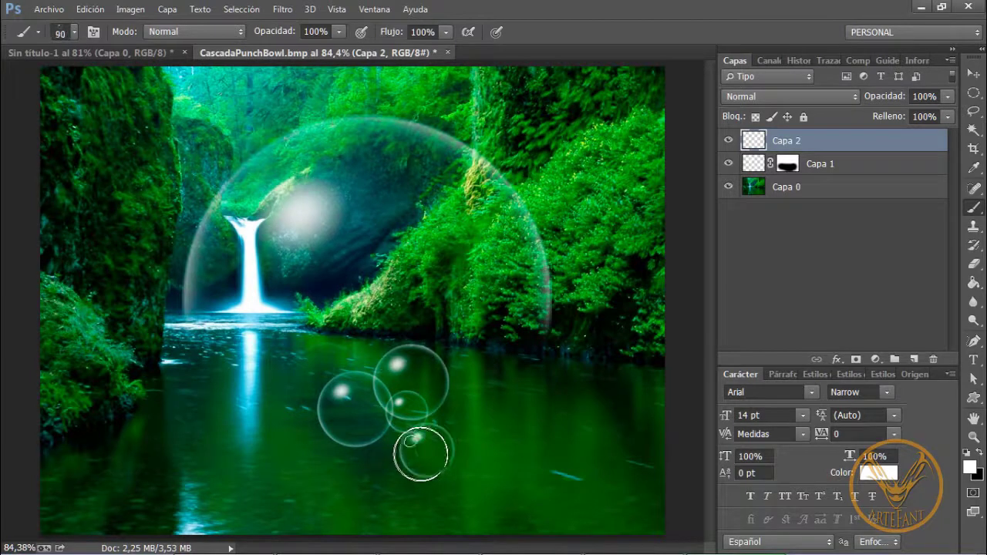
- Reduce the brush to 60 px and smaller, and stamp a chain of small bubbles on both sides of the 90 px bubble
key(bracketleft)
key(bracketleft)
key(bracketleft)
key(bracketleft)
key(bracketleft)
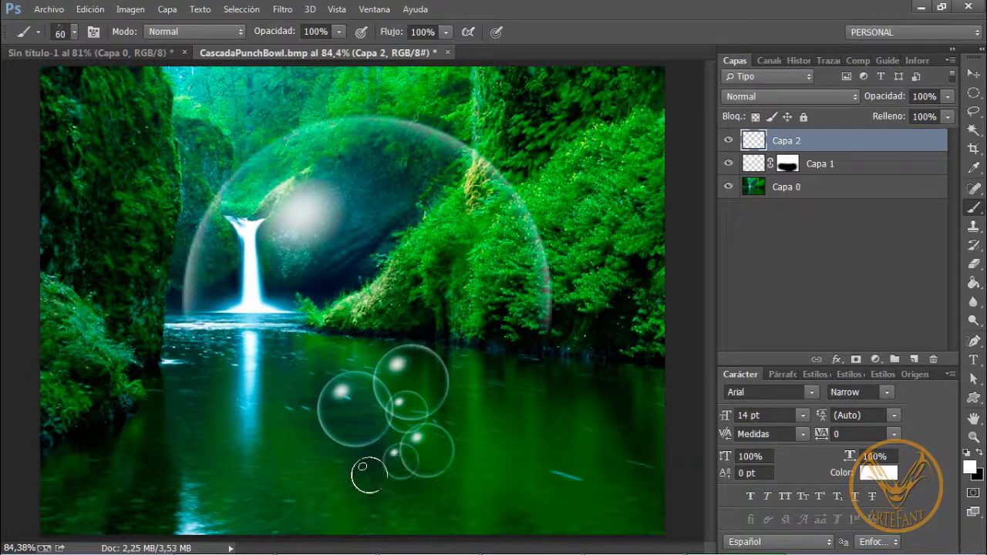
click(445, 437)
click(461, 415)
mouse_move(463, 449)
mouse_down()
mouse_move(492, 461)
mouse_move(511, 432)
mouse_move(497, 425)
mouse_up()
- Enlarge the brush to 80 px and stamp three bubbles over and above the right end of the small bubble chain
key(bracketright)
key(bracketright)
key(bracketright)
key(bracketright)
click(493, 408)
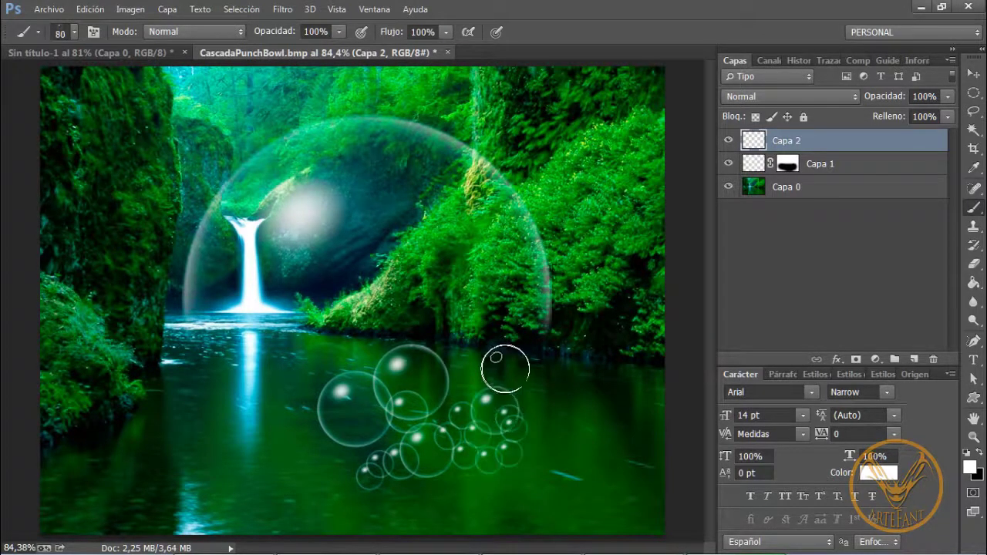
click(505, 367)
click(531, 422)
- Stamp three 90 px bubbles at the lower right of the water and a 70 px bubble just above them
key(bracketright)
click(539, 476)
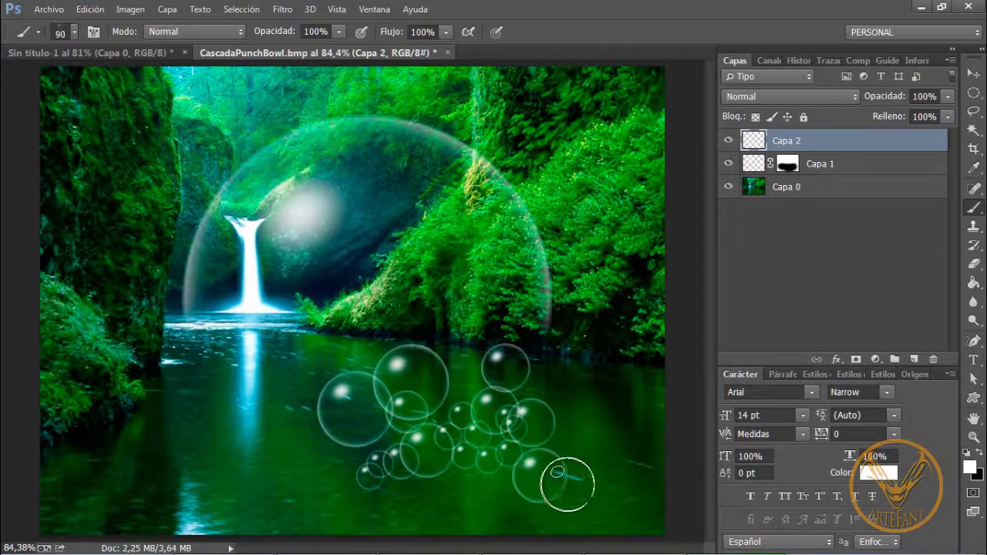
click(588, 492)
click(589, 465)
key(bracketleft)
key(bracketleft)
click(591, 438)
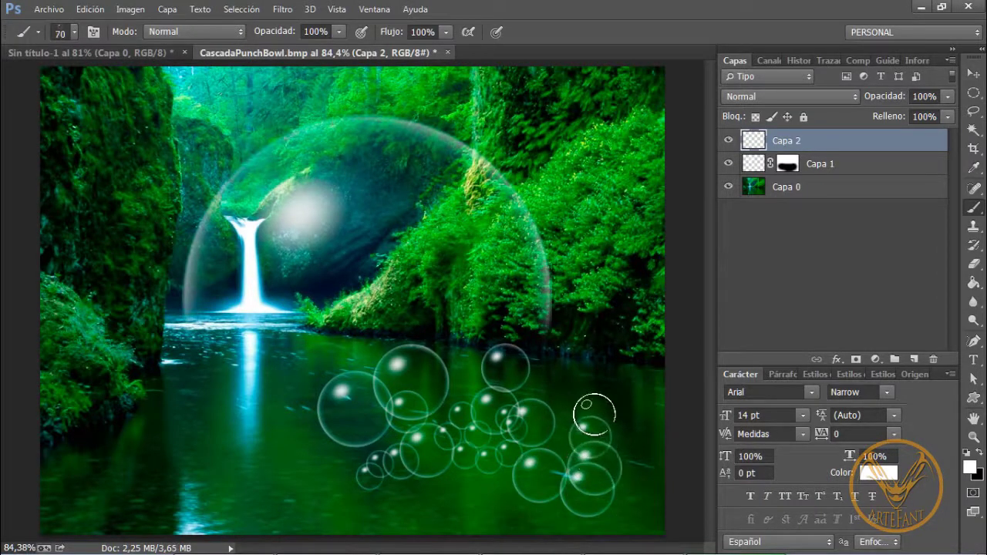